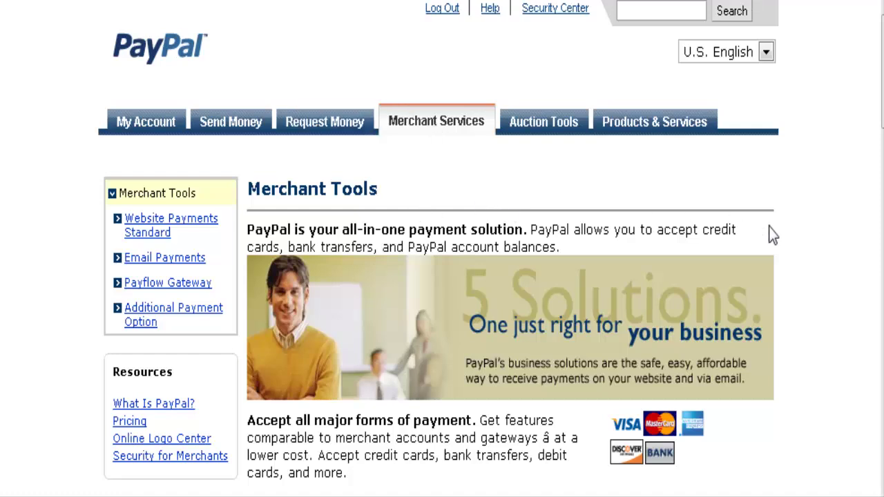
Step: Open the Buy Now button creation form from the Website Payments Standard key features
{"action": "scroll", "coordinate": [854, 220], "scroll_direction": "down", "scroll_amount": 7}
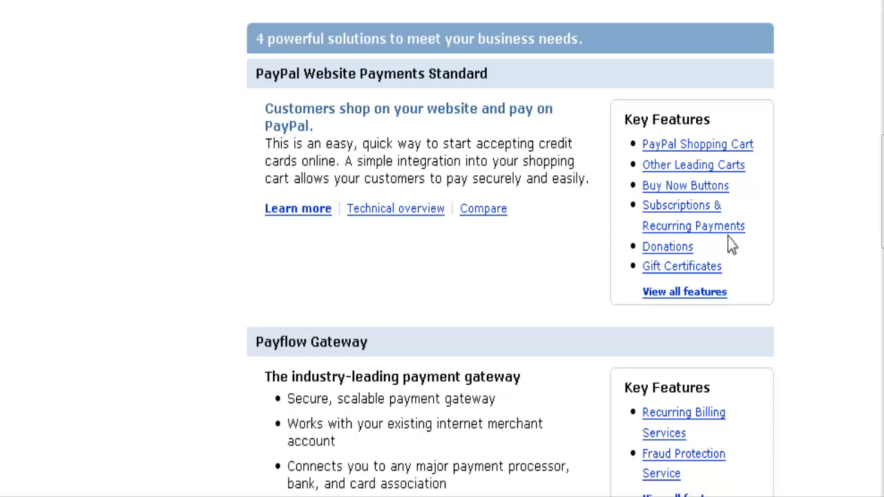
{"action": "left_click", "coordinate": [699, 188]}
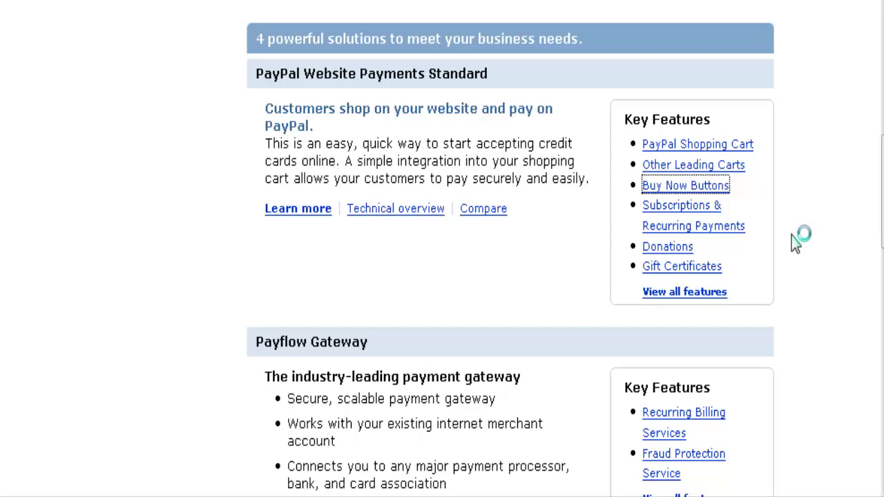
{"action": "scroll", "coordinate": [774, 241], "scroll_direction": "down", "scroll_amount": 4}
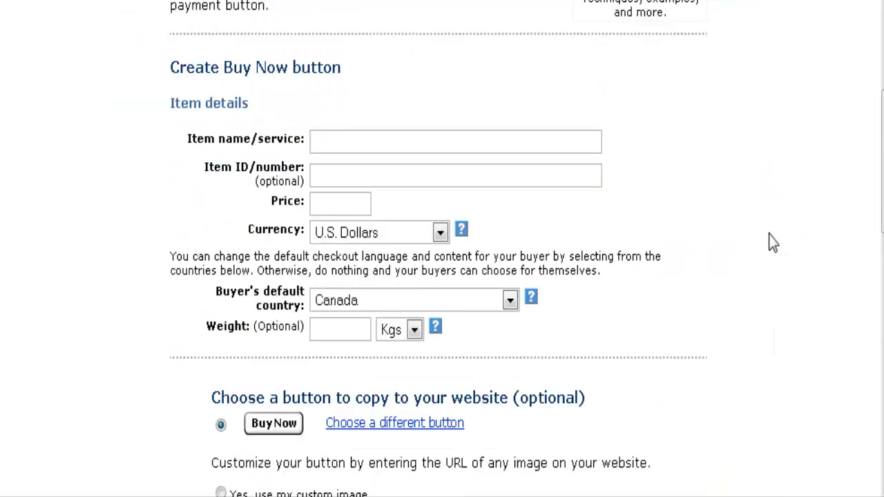
Step: Enter the item details: name "My Product one", item ID "mpn" and price 17.00
{"action": "scroll", "coordinate": [773, 243], "scroll_direction": "down", "scroll_amount": 1}
{"action": "scroll", "coordinate": [774, 235], "scroll_direction": "up", "scroll_amount": 1}
{"action": "left_click", "coordinate": [339, 146]}
{"action": "type", "text": "My Product"}
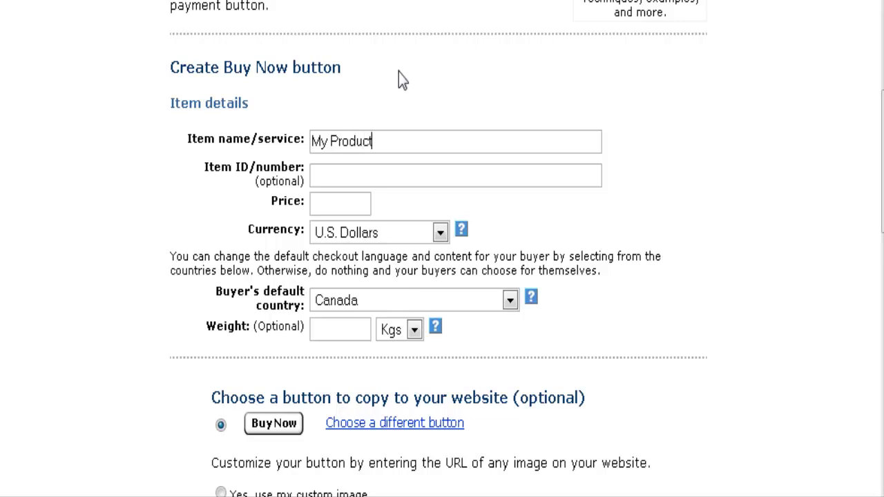
{"action": "type", "text": " one"}
{"action": "left_click", "coordinate": [396, 169]}
{"action": "type", "text": "mpn"}
{"action": "key", "text": "Tab"}
{"action": "type", "text": "17.00"}
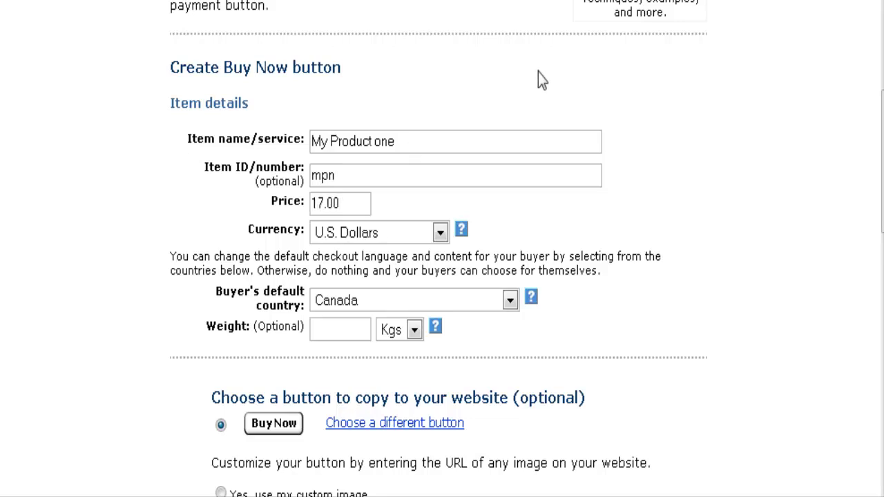
{"action": "left_click", "coordinate": [440, 233]}
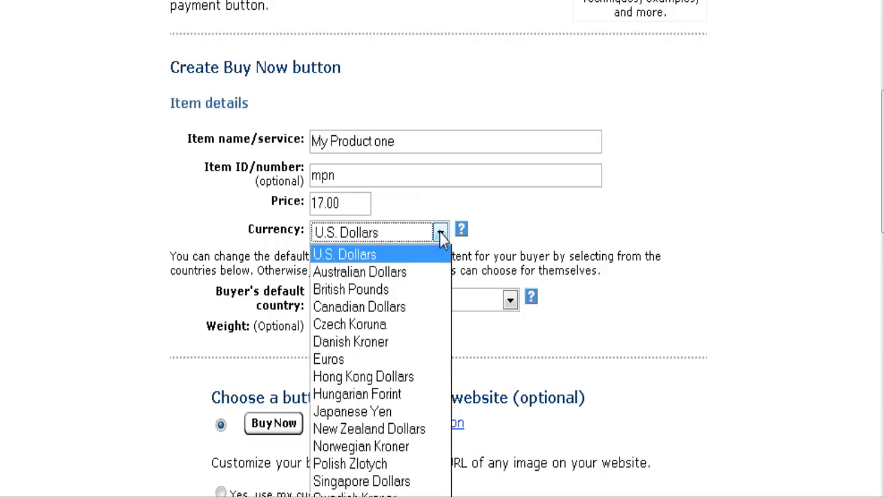
{"action": "left_click", "coordinate": [440, 233]}
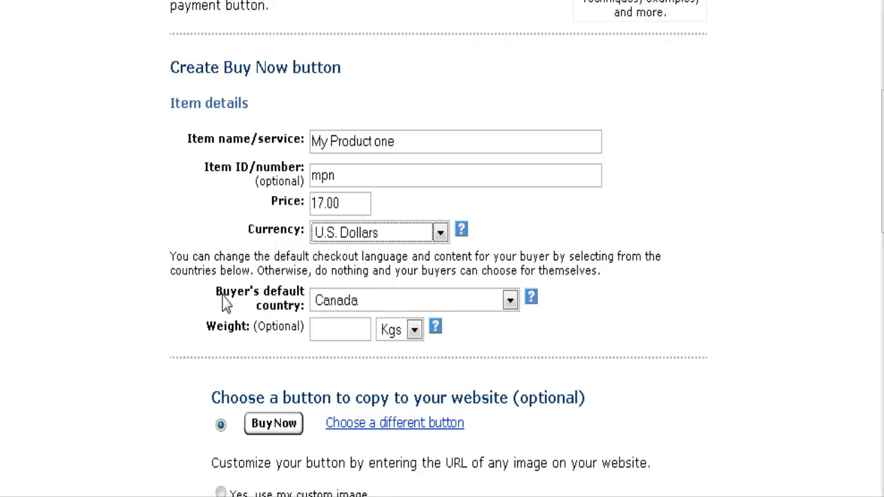
{"action": "left_click", "coordinate": [599, 320]}
Step: Replace the default website button with the Visa/MasterCard Buy Now design
{"action": "scroll", "coordinate": [618, 310], "scroll_direction": "down", "scroll_amount": 3}
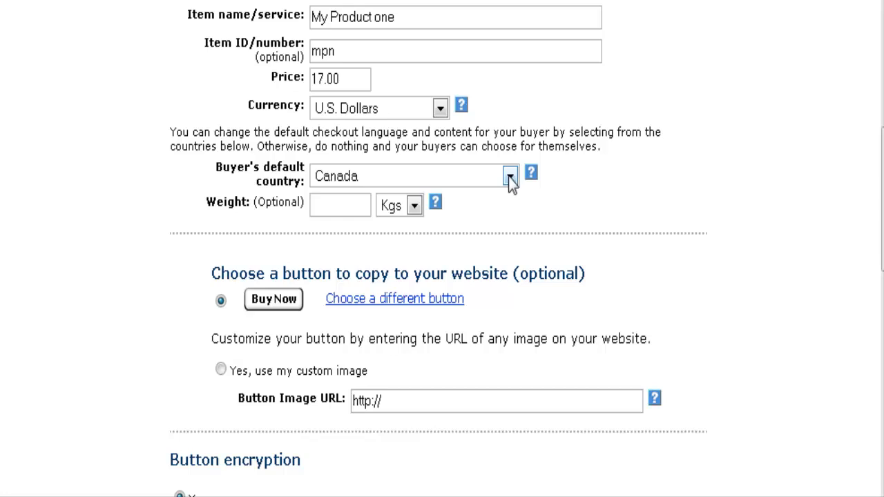
{"action": "scroll", "coordinate": [412, 222], "scroll_direction": "down", "scroll_amount": 2}
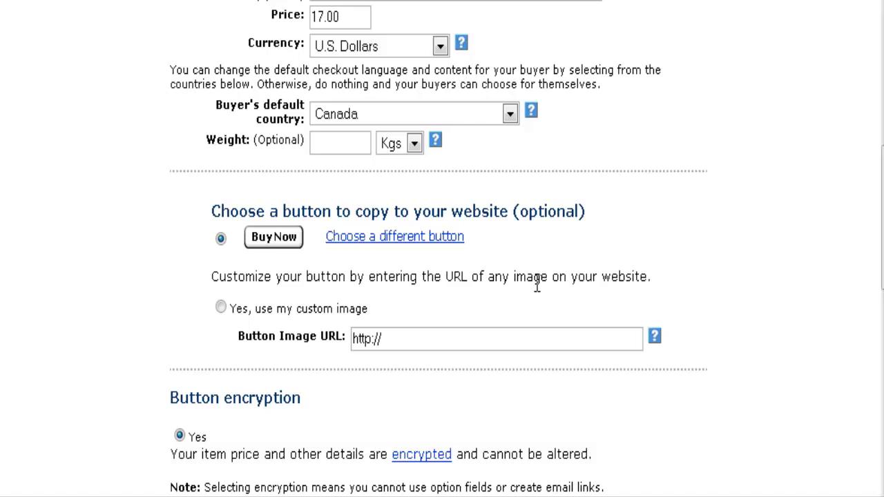
{"action": "scroll", "coordinate": [546, 287], "scroll_direction": "down", "scroll_amount": 5}
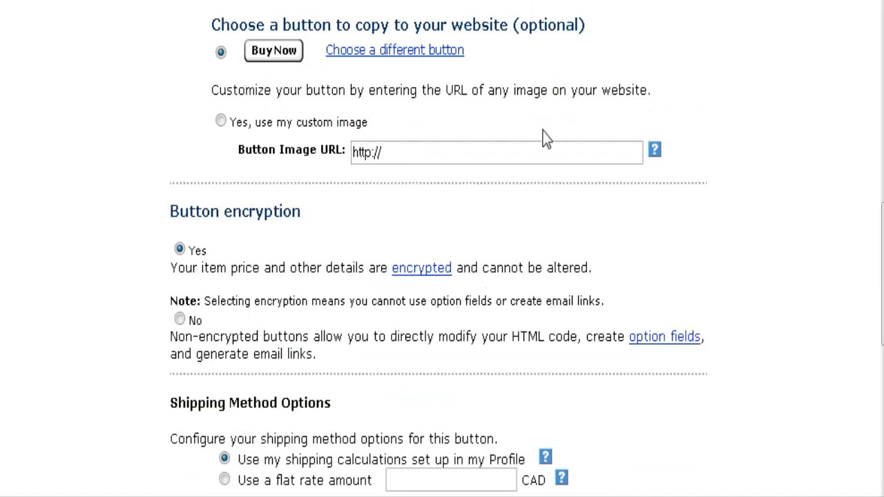
{"action": "left_click", "coordinate": [342, 49]}
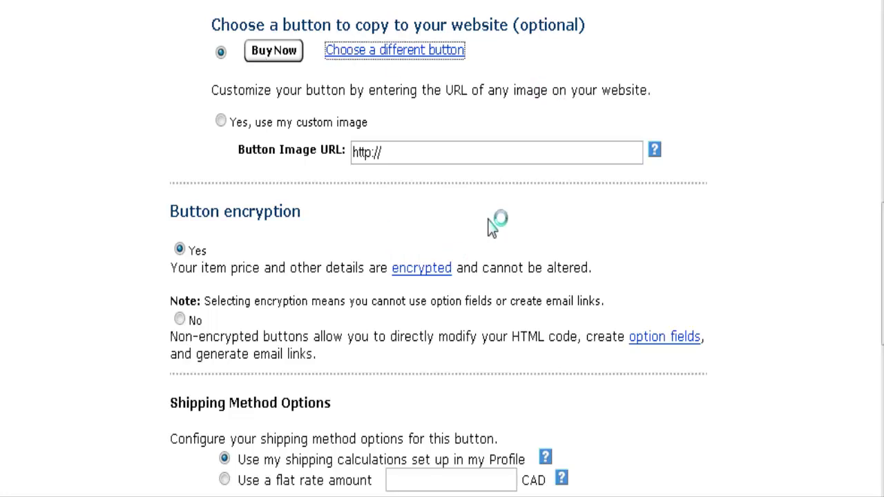
{"action": "scroll", "coordinate": [600, 173], "scroll_direction": "down", "scroll_amount": 3}
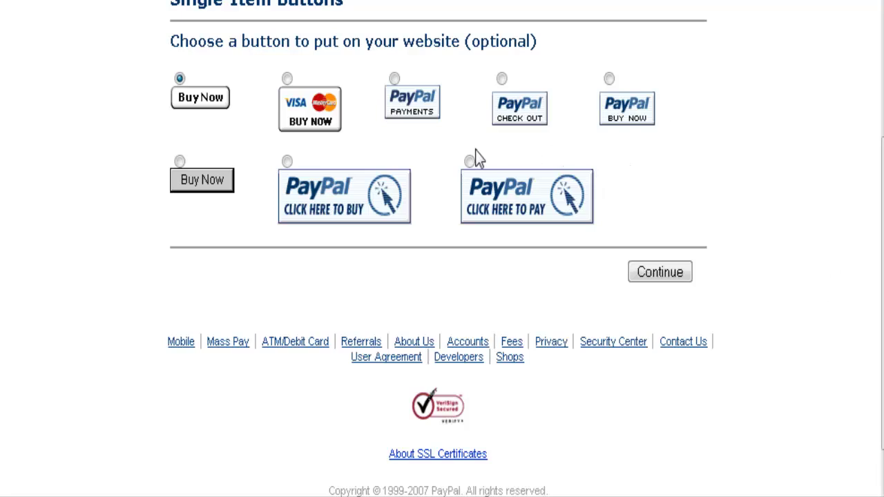
{"action": "left_click", "coordinate": [288, 80]}
{"action": "left_click", "coordinate": [672, 273]}
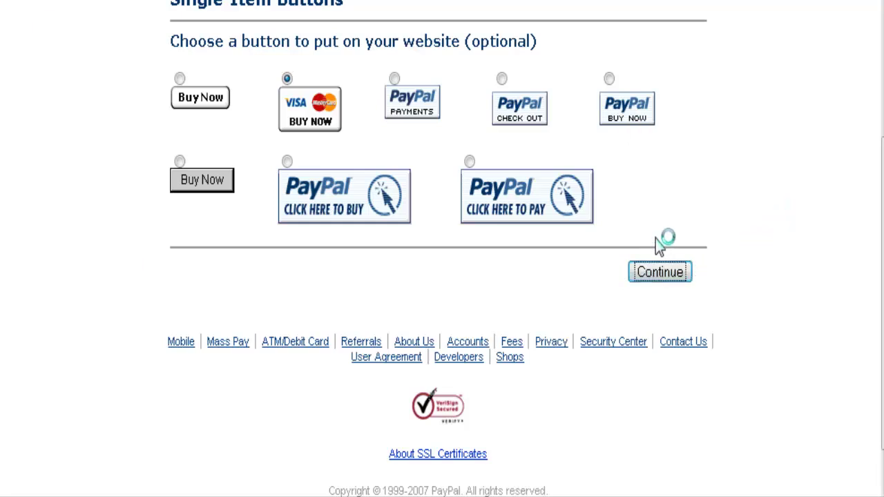
Step: Keep encryption and the profile-based shipping and sales tax calculations, and proceed to add more options to the button
{"action": "scroll", "coordinate": [609, 238], "scroll_direction": "down", "scroll_amount": 6}
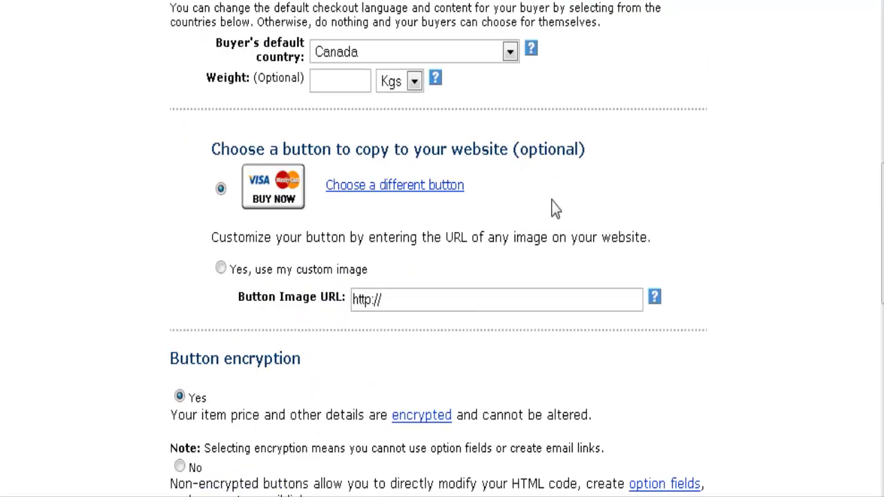
{"action": "scroll", "coordinate": [553, 205], "scroll_direction": "down", "scroll_amount": 1}
{"action": "scroll", "coordinate": [550, 197], "scroll_direction": "down", "scroll_amount": 1}
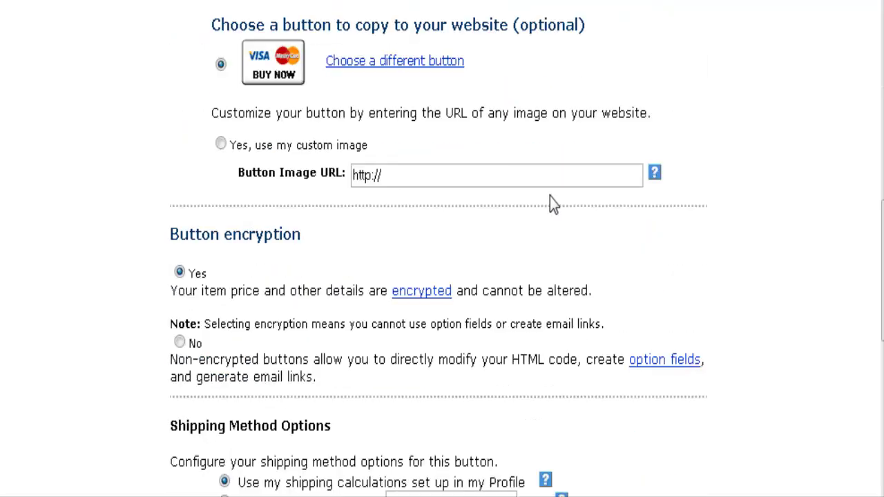
{"action": "scroll", "coordinate": [550, 197], "scroll_direction": "down", "scroll_amount": 1}
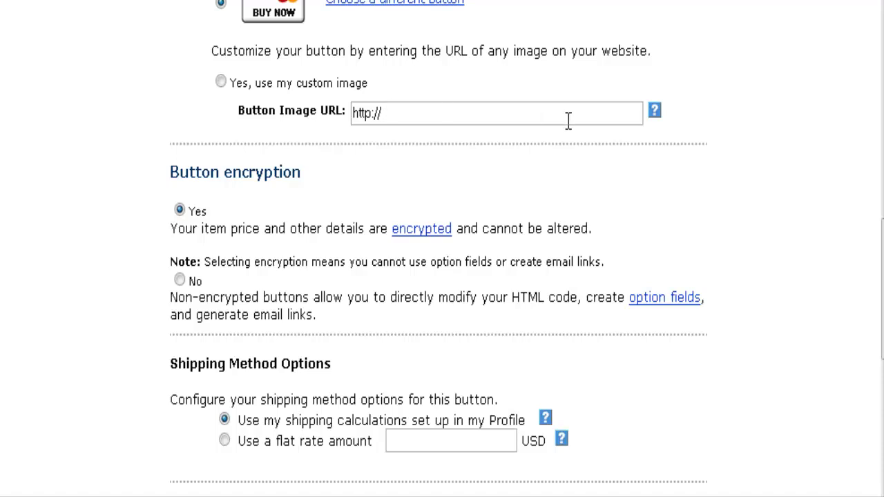
{"action": "scroll", "coordinate": [510, 203], "scroll_direction": "down", "scroll_amount": 5}
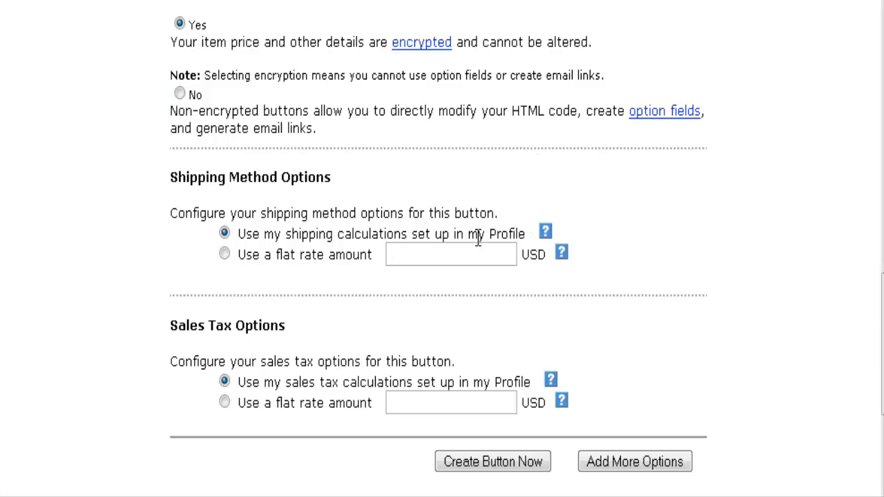
{"action": "scroll", "coordinate": [394, 225], "scroll_direction": "down", "scroll_amount": 3}
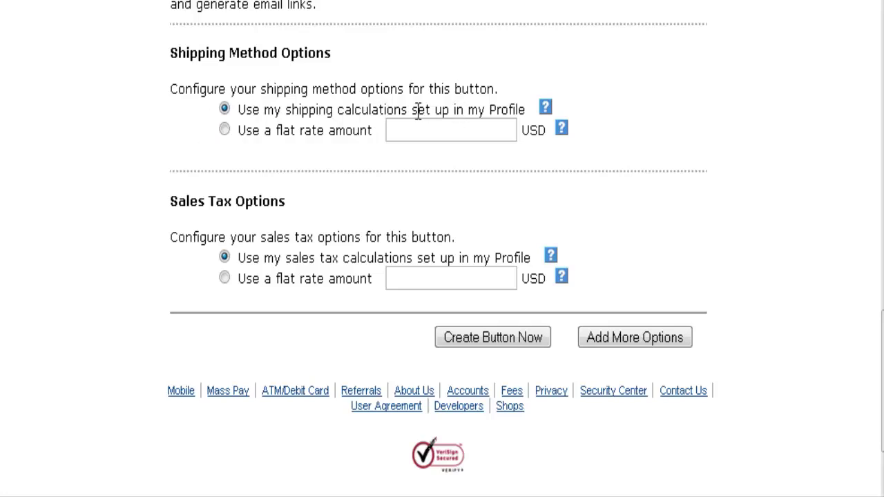
{"action": "scroll", "coordinate": [632, 194], "scroll_direction": "down", "scroll_amount": 2}
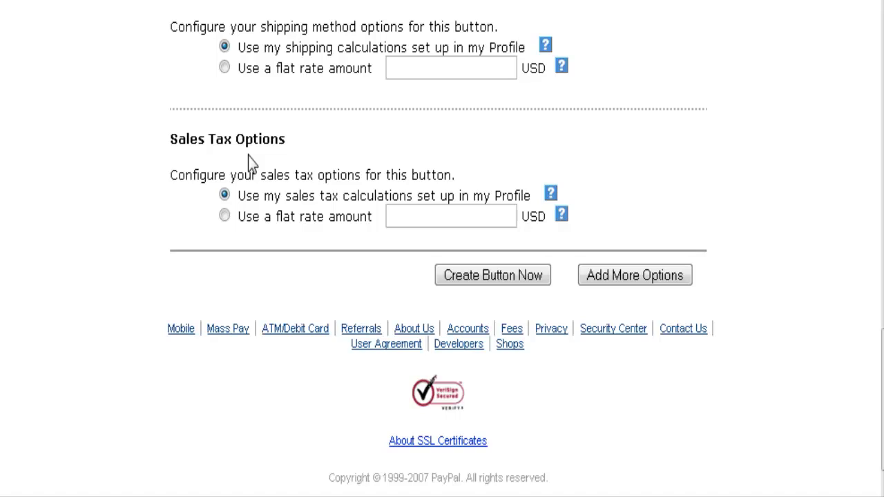
{"action": "scroll", "coordinate": [463, 164], "scroll_direction": "down", "scroll_amount": 1}
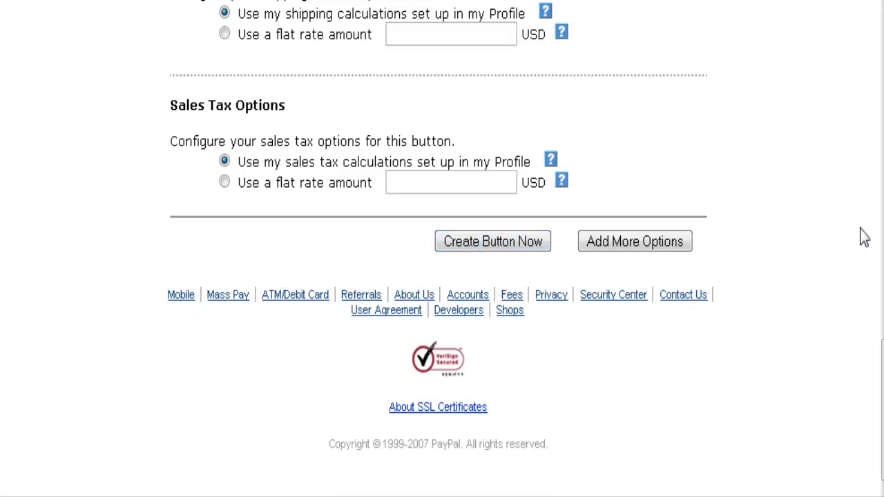
{"action": "left_click", "coordinate": [675, 248]}
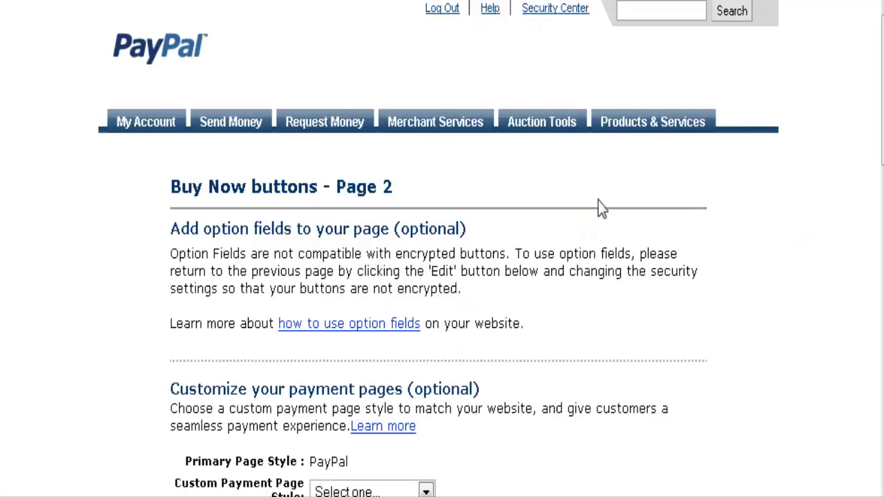
{"action": "scroll", "coordinate": [617, 200], "scroll_direction": "down", "scroll_amount": 5}
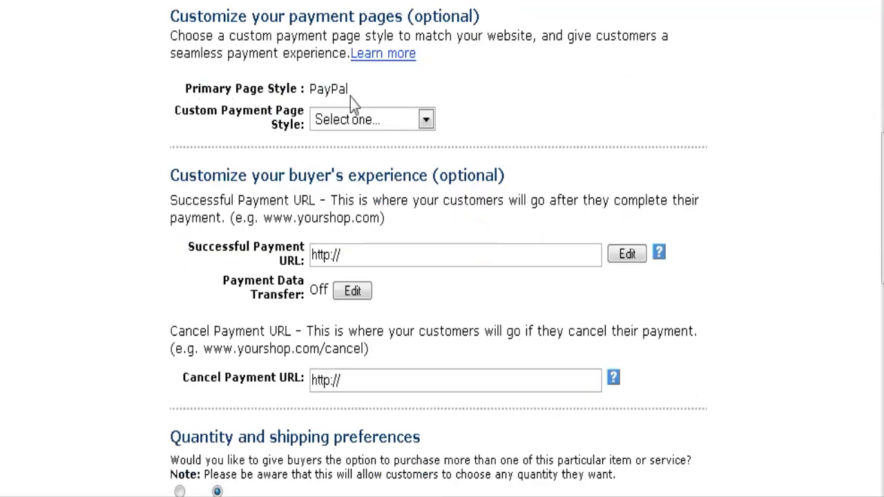
{"action": "left_click", "coordinate": [426, 122]}
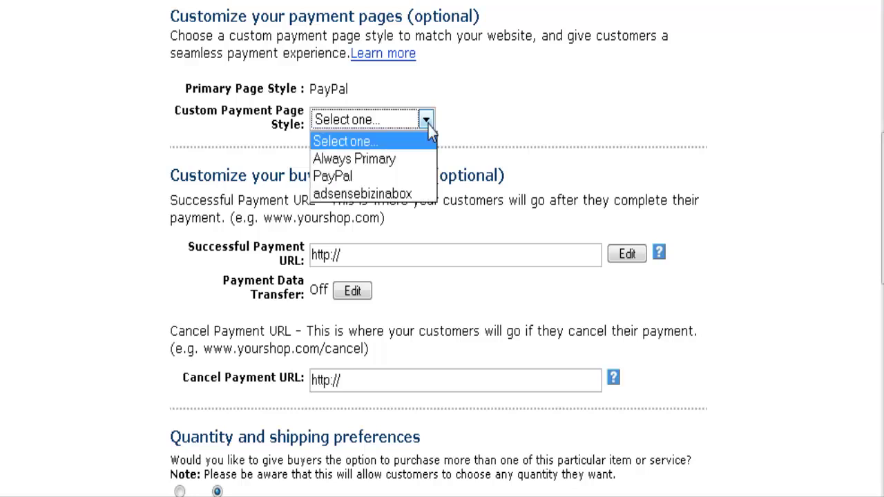
{"action": "left_click", "coordinate": [429, 127]}
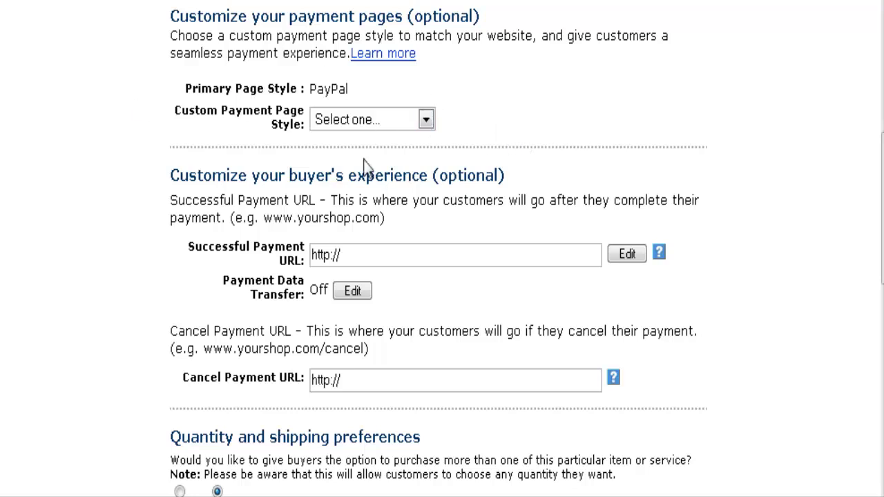
{"action": "scroll", "coordinate": [573, 138], "scroll_direction": "down", "scroll_amount": 2}
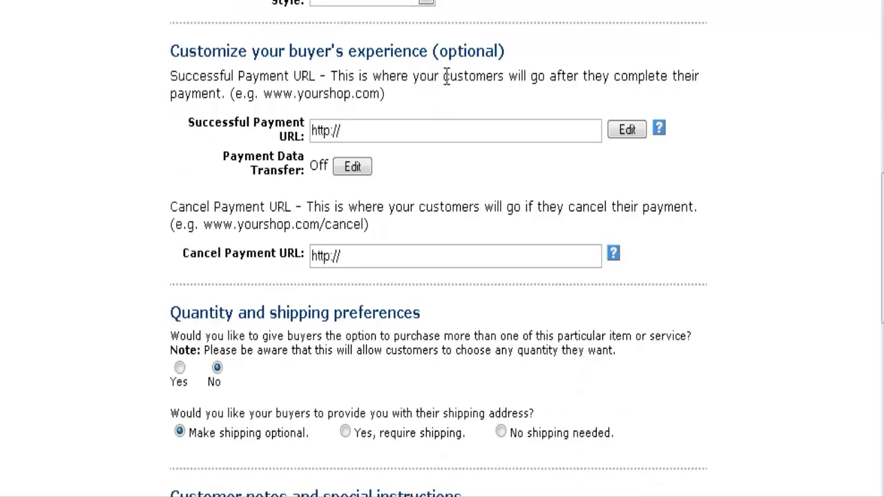
{"action": "scroll", "coordinate": [373, 73], "scroll_direction": "down", "scroll_amount": 1}
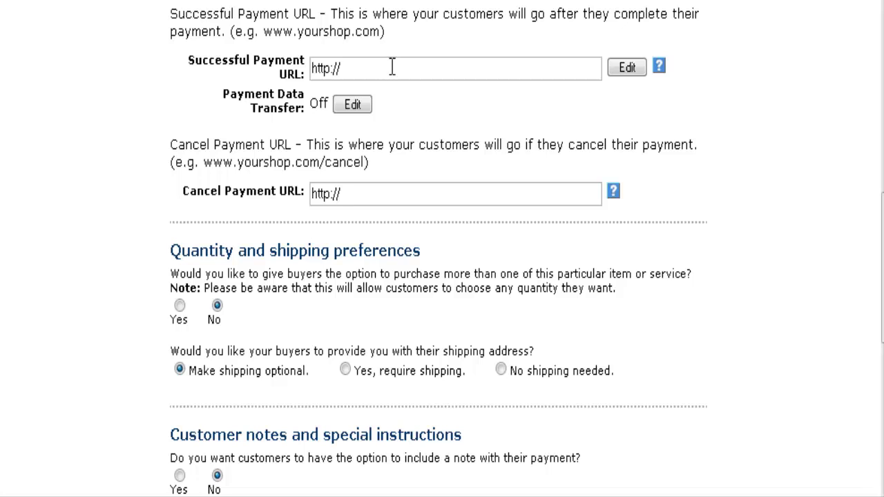
{"action": "left_click", "coordinate": [350, 68]}
{"action": "type", "text": "yourdomain."}
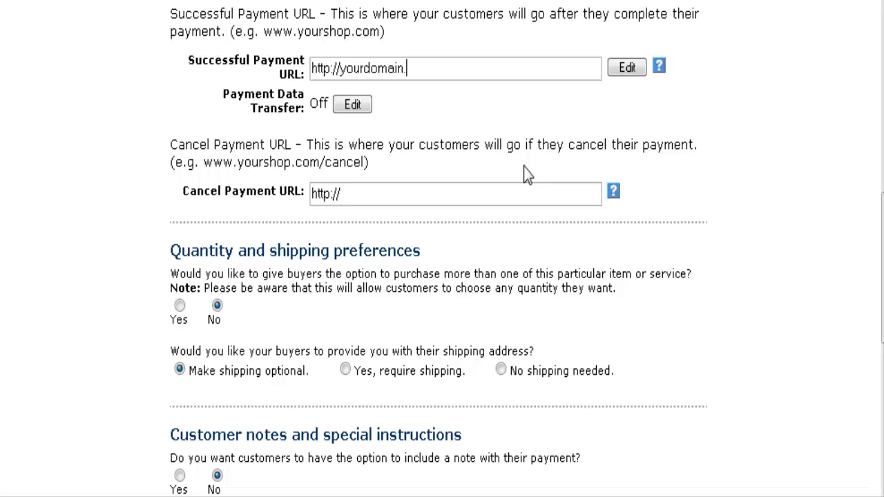
{"action": "type", "text": "com/downloa"}
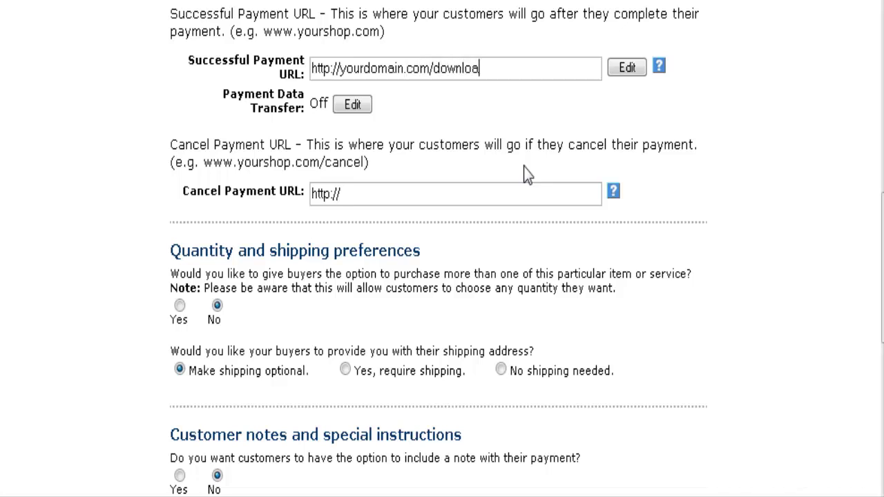
{"action": "type", "text": "dpage"}
{"action": "scroll", "coordinate": [522, 196], "scroll_direction": "down", "scroll_amount": 2}
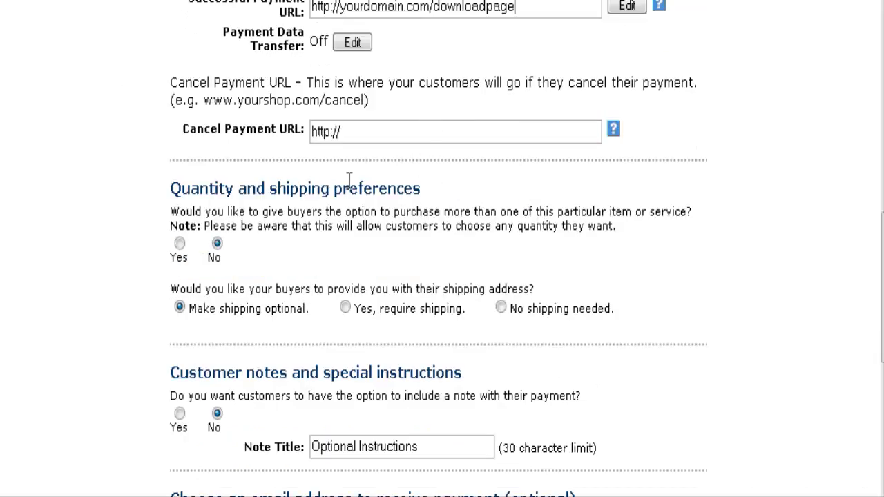
{"action": "left_click", "coordinate": [358, 132]}
{"action": "scroll", "coordinate": [662, 278], "scroll_direction": "up", "scroll_amount": 2}
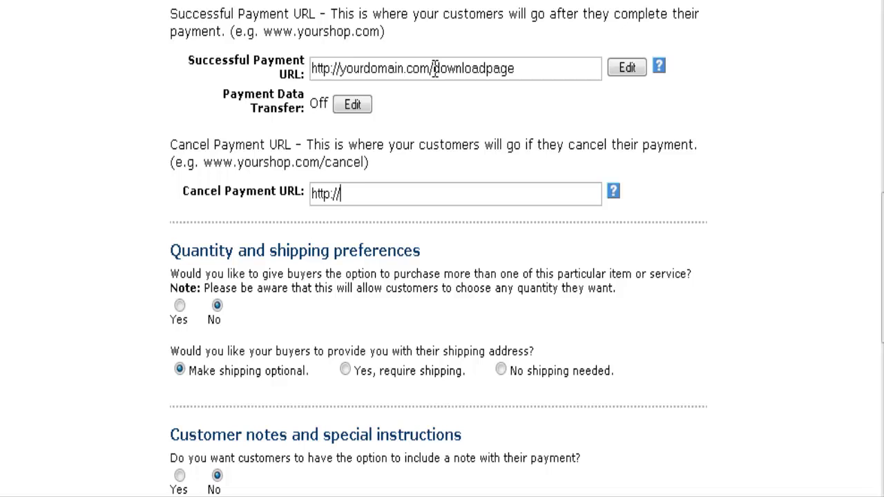
{"action": "left_click_drag", "start_coordinate": [434, 69], "coordinate": [248, 61]}
{"action": "key", "text": "ctrl+c"}
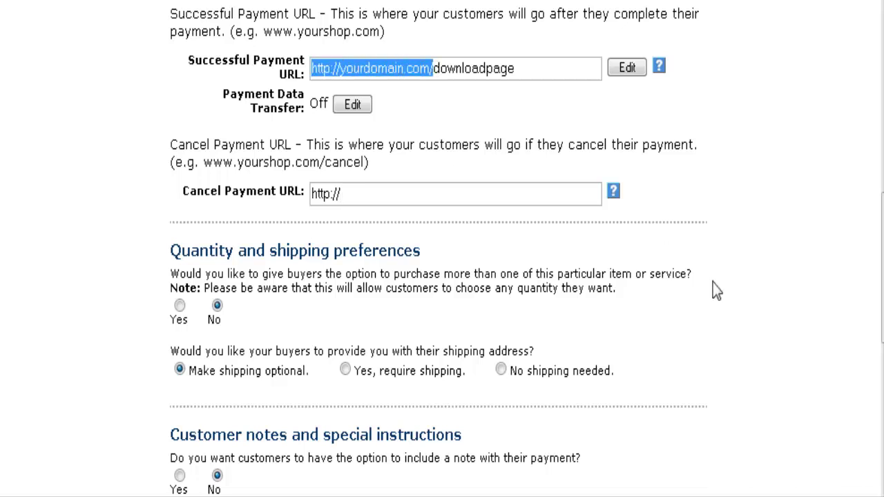
{"action": "scroll", "coordinate": [351, 197], "scroll_direction": "up", "scroll_amount": 1}
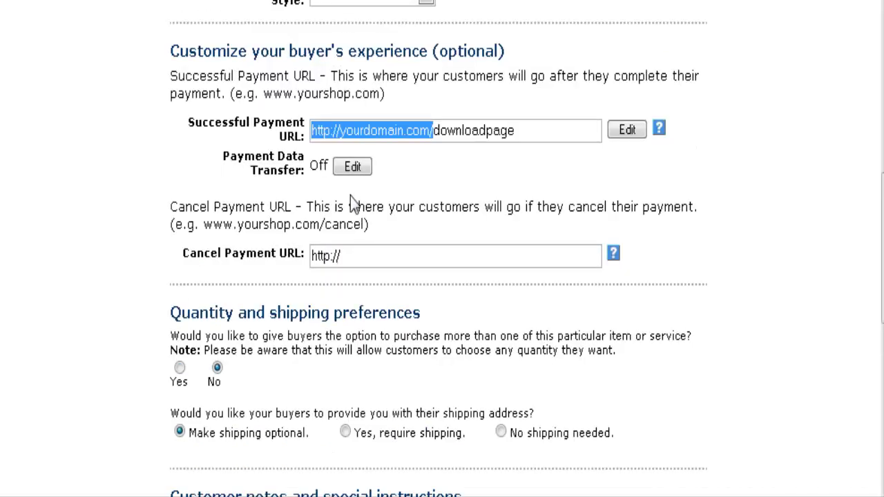
{"action": "left_click_drag", "start_coordinate": [352, 256], "coordinate": [245, 255]}
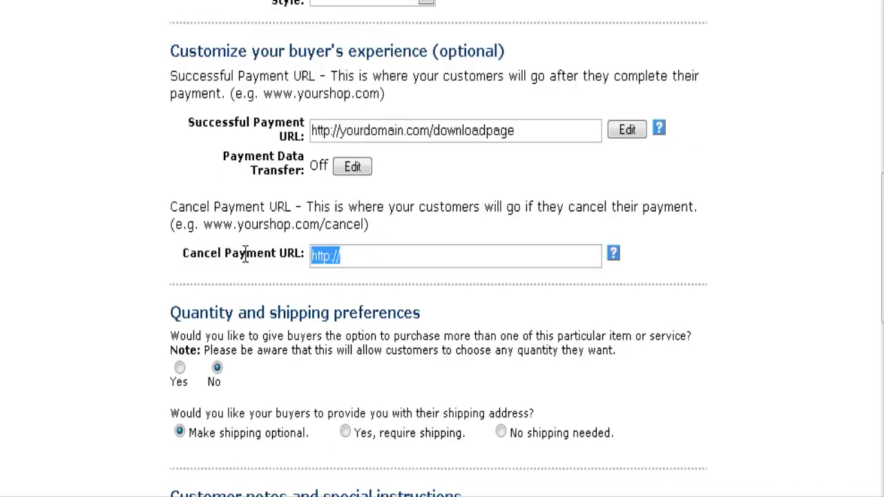
{"action": "key", "text": "ctrl+v"}
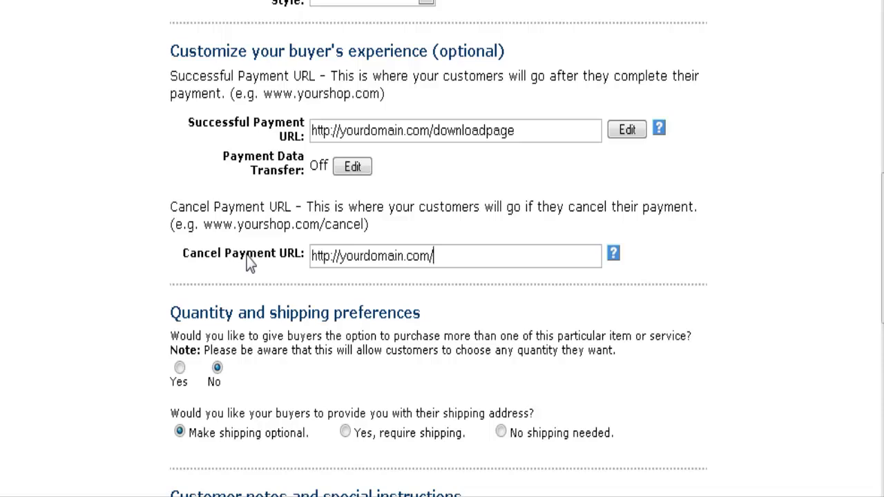
Step: Choose No shipping needed for the buyers' shipping address and create the button
{"action": "scroll", "coordinate": [523, 269], "scroll_direction": "down", "scroll_amount": 5}
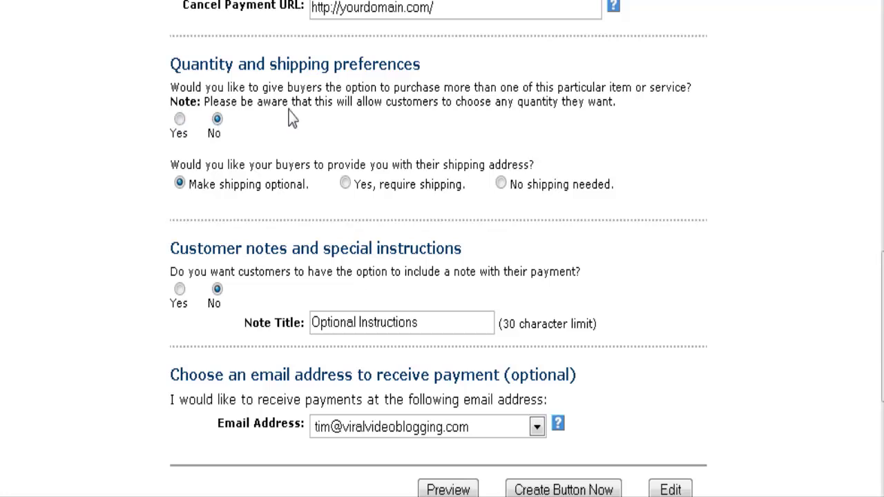
{"action": "scroll", "coordinate": [683, 186], "scroll_direction": "down", "scroll_amount": 3}
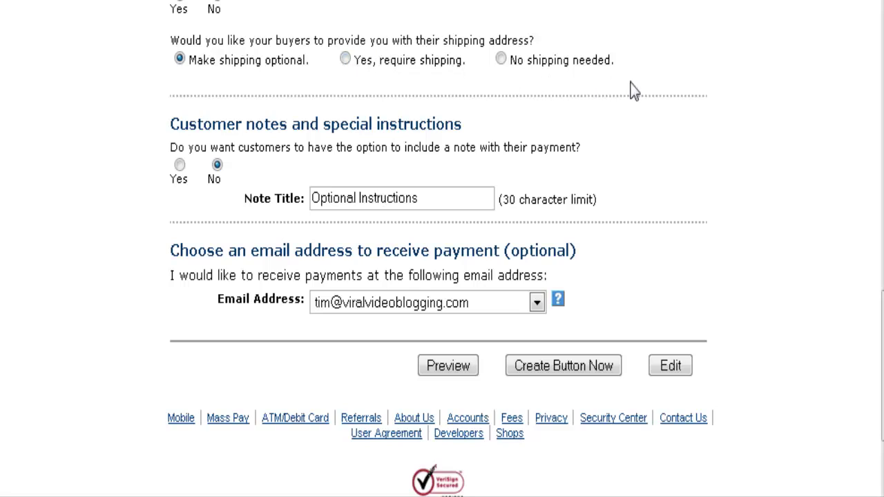
{"action": "left_click", "coordinate": [502, 60]}
{"action": "scroll", "coordinate": [668, 146], "scroll_direction": "down", "scroll_amount": 2}
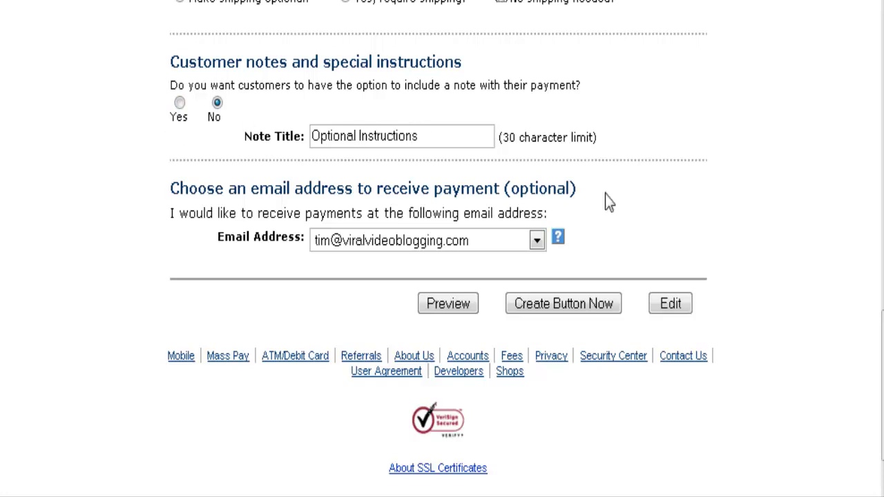
{"action": "scroll", "coordinate": [671, 195], "scroll_direction": "down", "scroll_amount": 2}
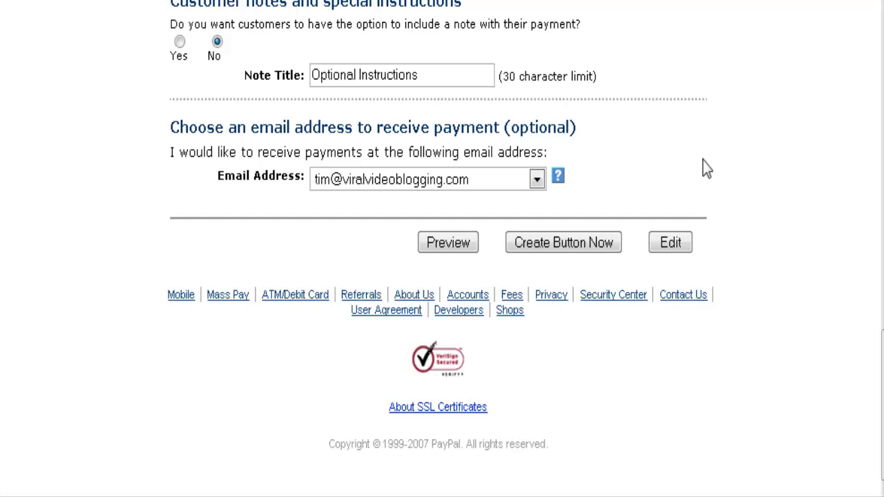
{"action": "left_click_drag", "start_coordinate": [593, 208], "coordinate": [686, 159]}
{"action": "left_click", "coordinate": [563, 246]}
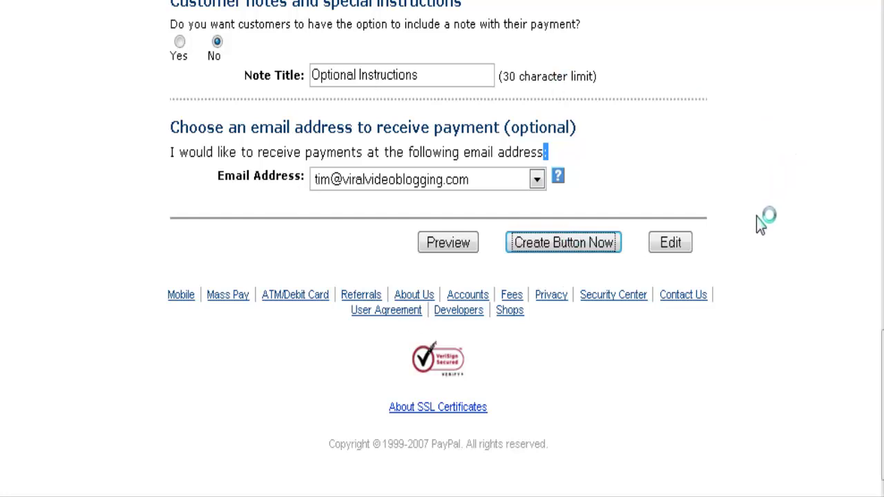
Step: Select the entire encrypted HTML code for websites and copy it to the clipboard
{"action": "scroll", "coordinate": [756, 220], "scroll_direction": "down", "scroll_amount": 1}
{"action": "scroll", "coordinate": [769, 220], "scroll_direction": "down", "scroll_amount": 2}
{"action": "scroll", "coordinate": [772, 217], "scroll_direction": "down", "scroll_amount": 1}
{"action": "scroll", "coordinate": [773, 217], "scroll_direction": "up", "scroll_amount": 1}
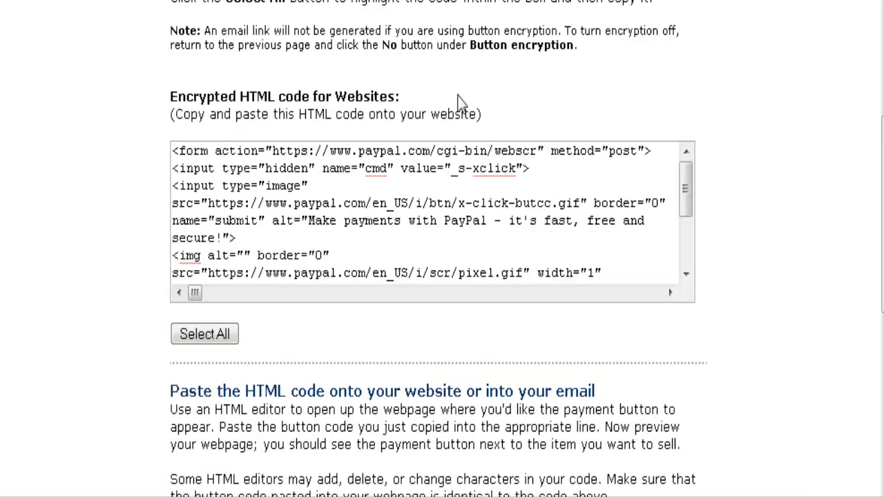
{"action": "scroll", "coordinate": [717, 82], "scroll_direction": "down", "scroll_amount": 1}
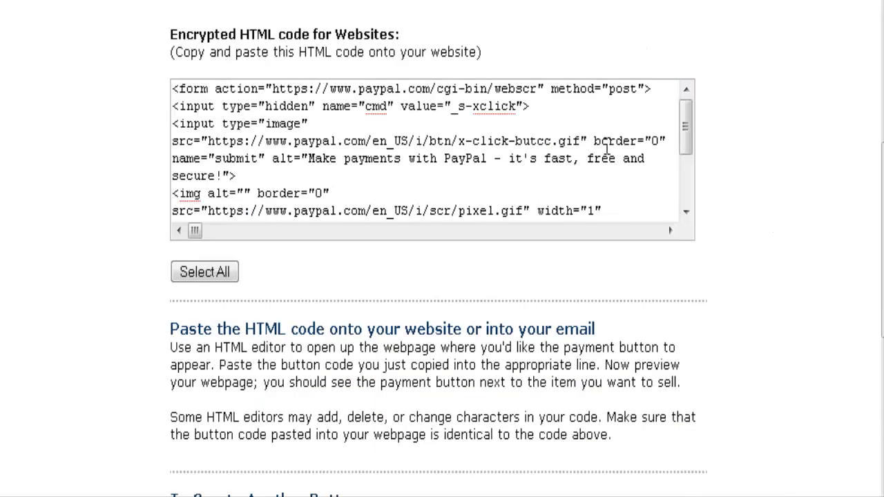
{"action": "scroll", "coordinate": [365, 97], "scroll_direction": "down", "scroll_amount": 1}
{"action": "scroll", "coordinate": [365, 97], "scroll_direction": "down", "scroll_amount": 1}
{"action": "scroll", "coordinate": [131, 173], "scroll_direction": "down", "scroll_amount": 2}
{"action": "left_click", "coordinate": [197, 152]}
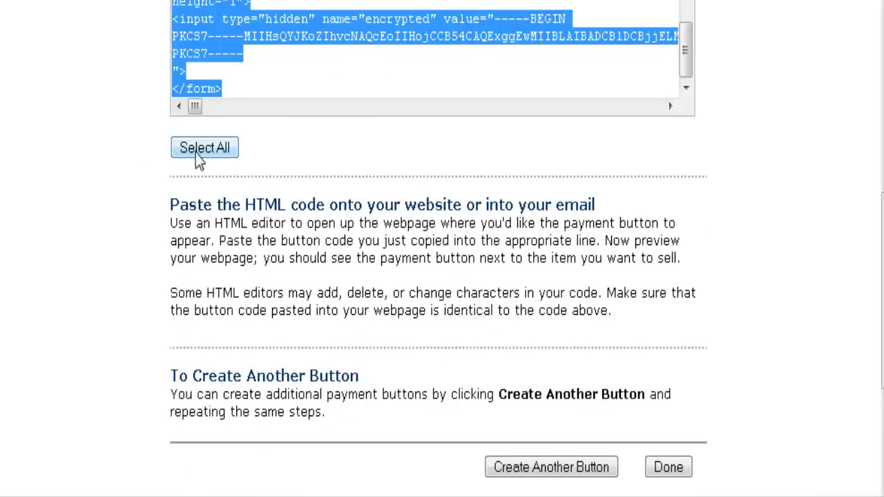
{"action": "scroll", "coordinate": [358, 176], "scroll_direction": "up", "scroll_amount": 1}
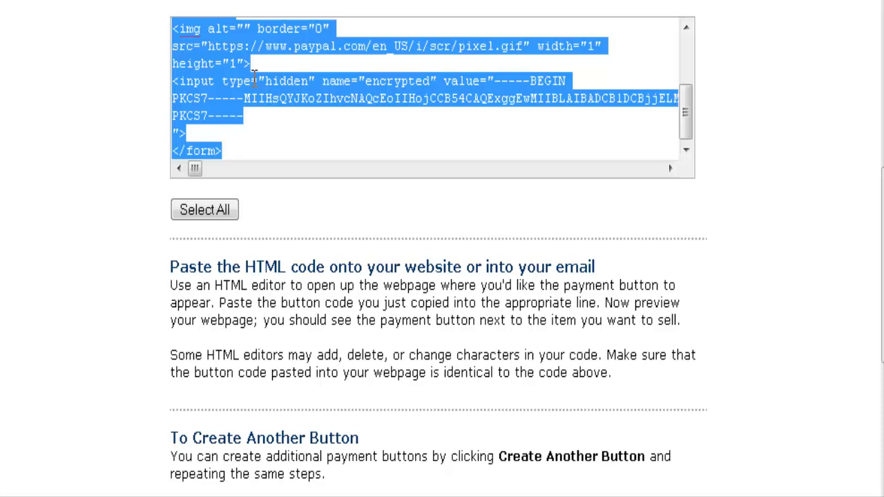
{"action": "right_click", "coordinate": [217, 71]}
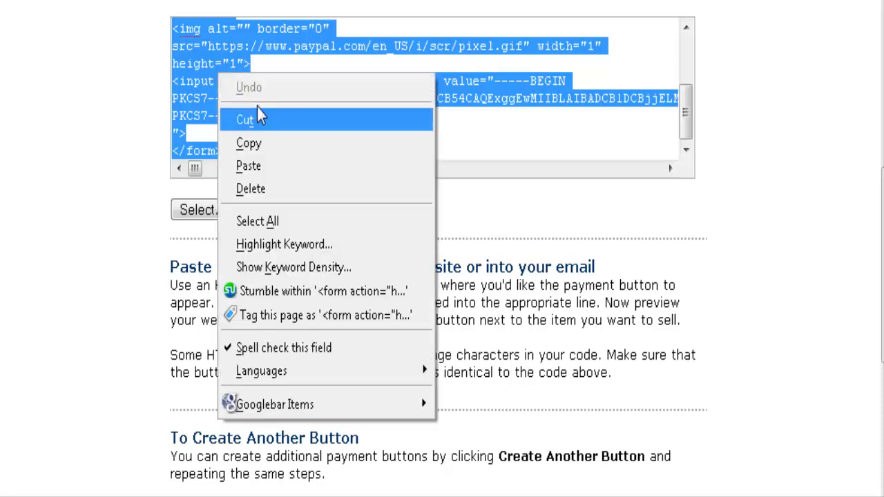
{"action": "left_click", "coordinate": [262, 142]}
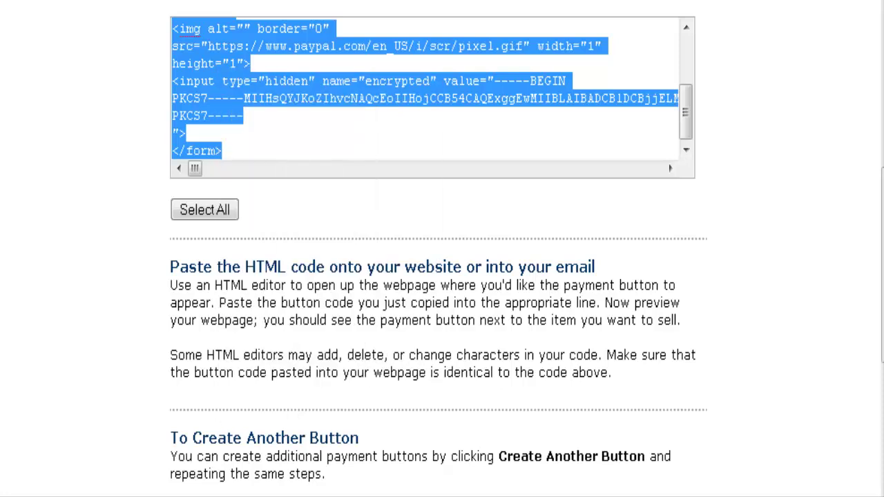
Step: Open Notepad and paste the copied payment button code into an empty document
{"action": "key", "text": "super"}
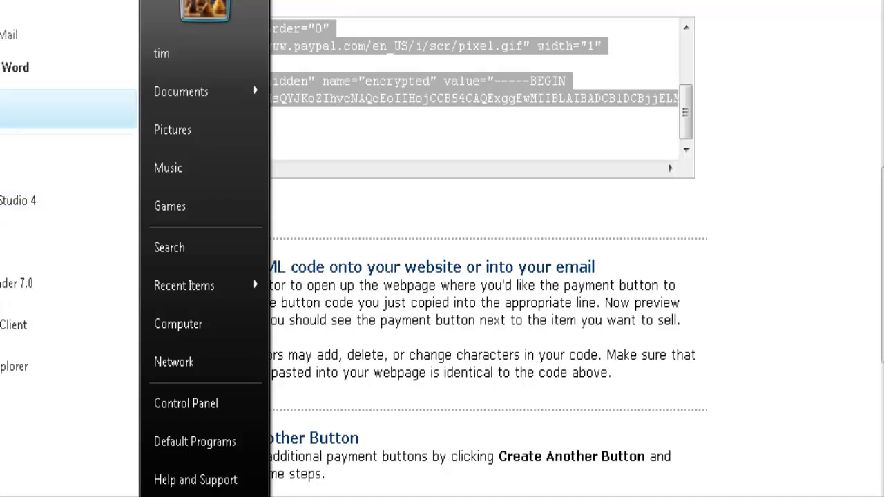
{"action": "key", "text": "Return"}
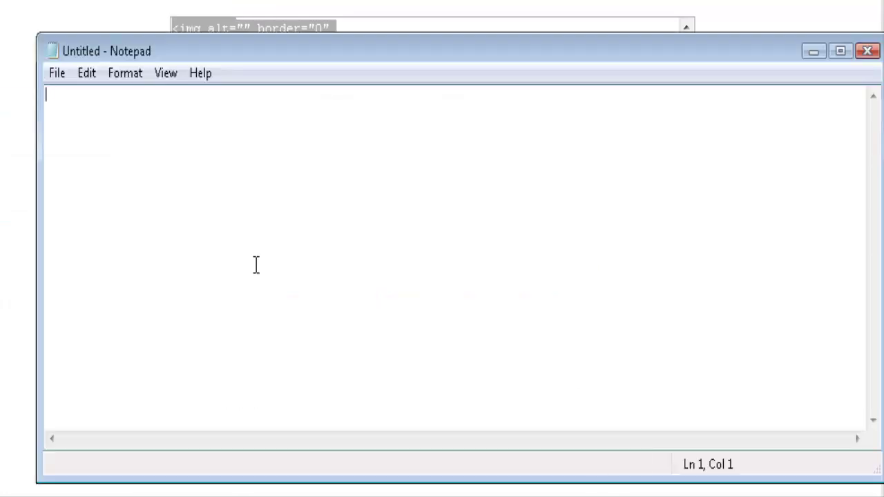
{"action": "key", "text": "ctrl+v"}
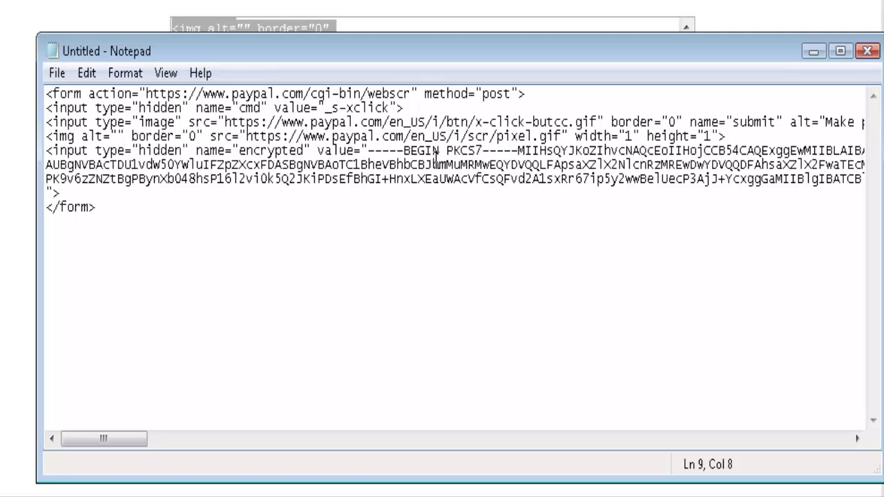
Step: Highlight the encrypted value in the pasted button code to examine it
{"action": "left_click", "coordinate": [372, 150]}
{"action": "left_click_drag", "start_coordinate": [372, 150], "coordinate": [694, 178]}
{"action": "left_click", "coordinate": [675, 247]}
Step: Return to the PayPal page in the browser and start creating another button
{"action": "key", "text": "alt+Tab"}
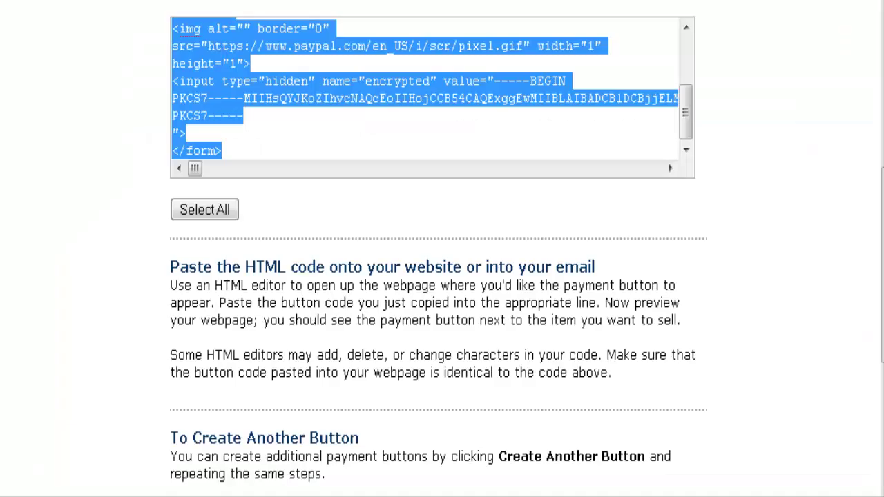
{"action": "scroll", "coordinate": [611, 273], "scroll_direction": "down", "scroll_amount": 5}
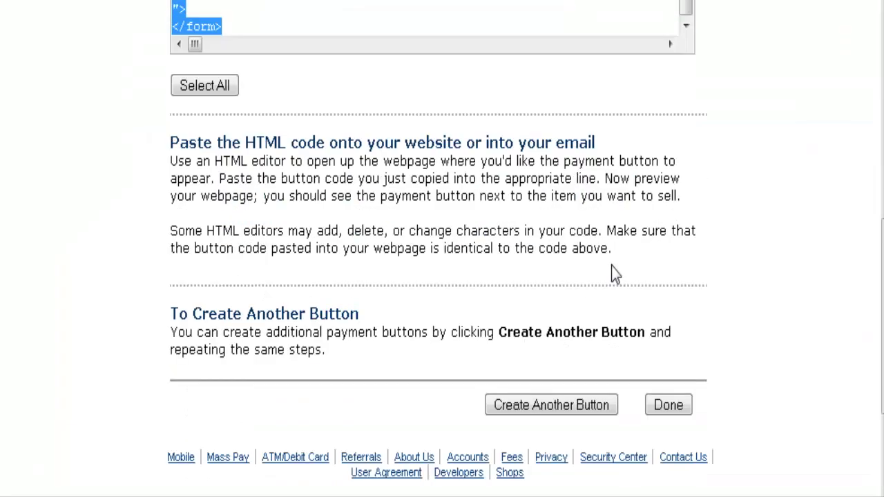
{"action": "scroll", "coordinate": [615, 273], "scroll_direction": "up", "scroll_amount": 2}
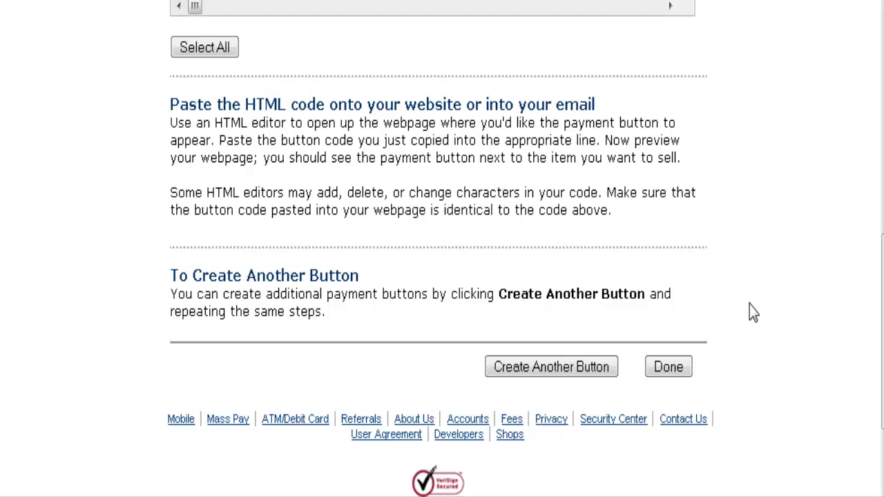
{"action": "left_click", "coordinate": [523, 369]}
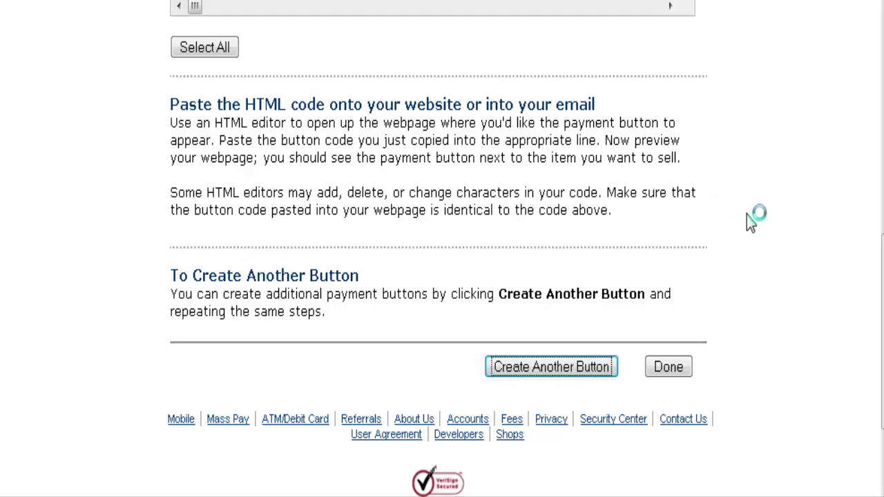
Step: Edit the item price for the second button and proceed to add more options
{"action": "scroll", "coordinate": [745, 215], "scroll_direction": "down", "scroll_amount": 5}
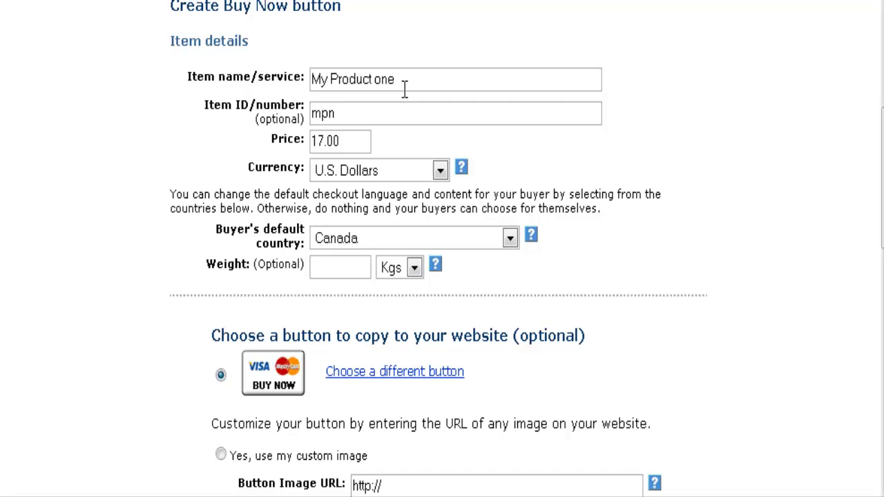
{"action": "left_click", "coordinate": [326, 141]}
{"action": "key", "text": "BackSpace"}
{"action": "type", "text": "7"}
{"action": "left_click_drag", "start_coordinate": [316, 141], "coordinate": [206, 140]}
{"action": "key", "text": "BackSpace"}
{"action": "scroll", "coordinate": [677, 239], "scroll_direction": "down", "scroll_amount": 2}
{"action": "scroll", "coordinate": [691, 232], "scroll_direction": "down", "scroll_amount": 20}
{"action": "left_click", "coordinate": [632, 241]}
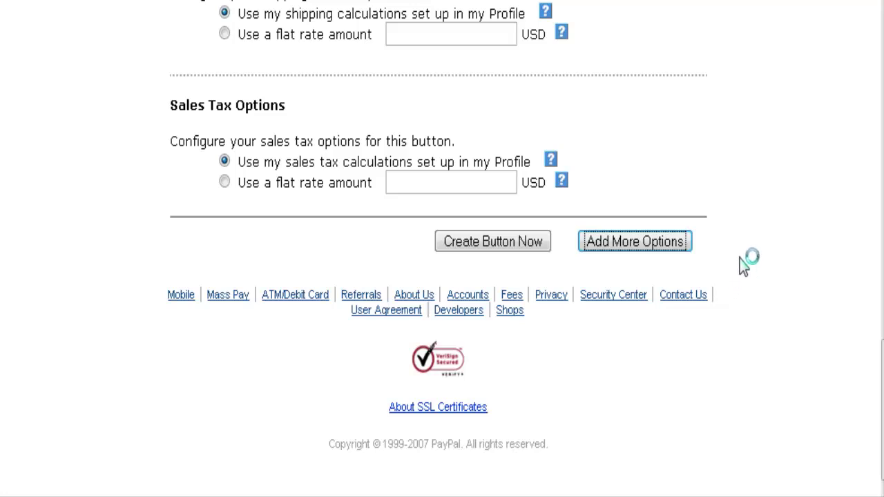
Step: Review the second button's payment URLs, quantity, shipping and customer note options
{"action": "scroll", "coordinate": [745, 265], "scroll_direction": "down", "scroll_amount": 5}
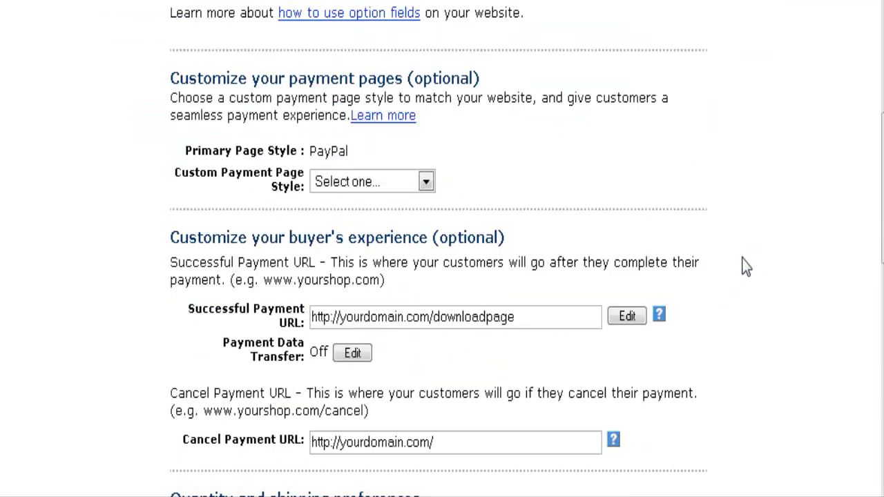
{"action": "scroll", "coordinate": [747, 267], "scroll_direction": "down", "scroll_amount": 2}
{"action": "scroll", "coordinate": [746, 267], "scroll_direction": "down", "scroll_amount": 3}
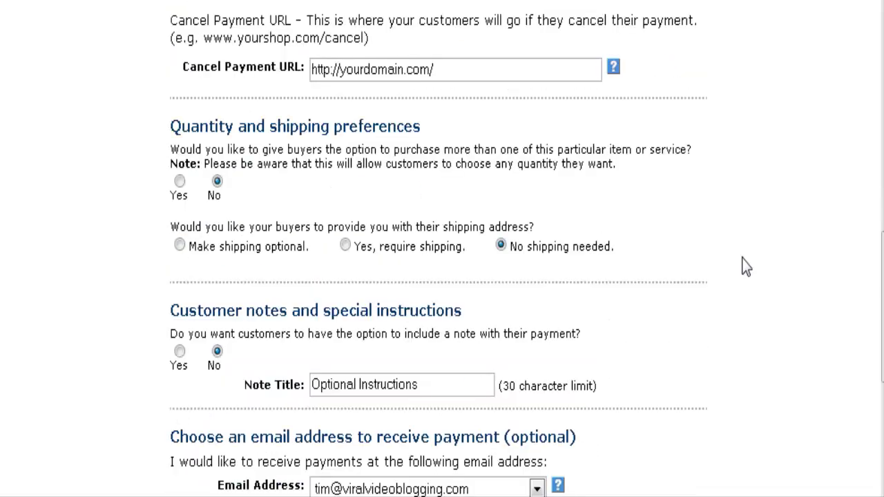
{"action": "scroll", "coordinate": [743, 267], "scroll_direction": "down", "scroll_amount": 5}
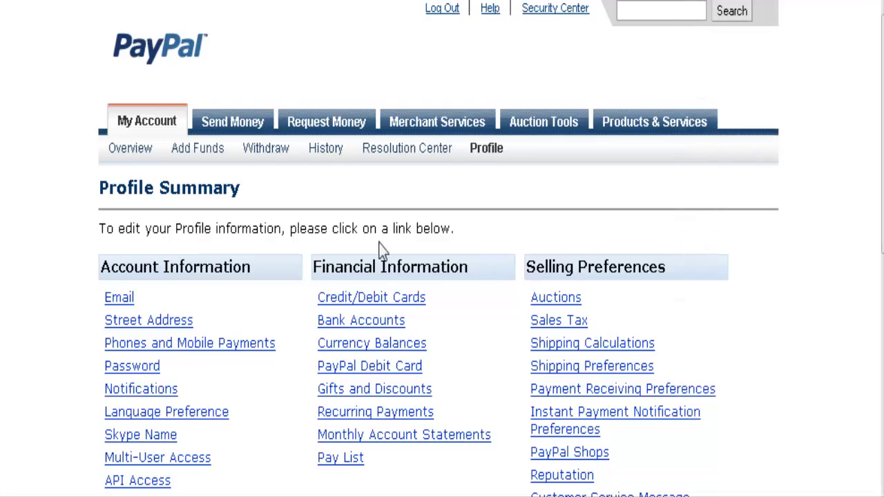
Step: Open the Sales Tax selling preferences from the profile summary and examine the domestic and international tax rate sections
{"action": "scroll", "coordinate": [798, 235], "scroll_direction": "down", "scroll_amount": 3}
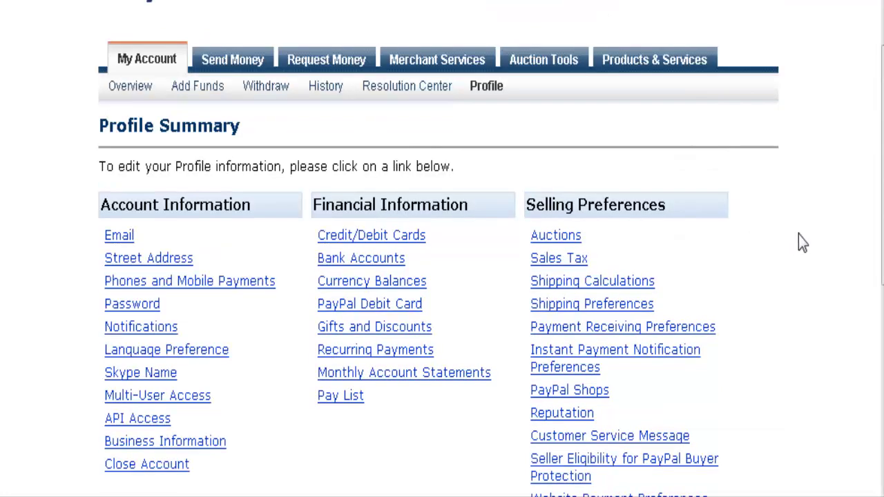
{"action": "scroll", "coordinate": [800, 233], "scroll_direction": "down", "scroll_amount": 3}
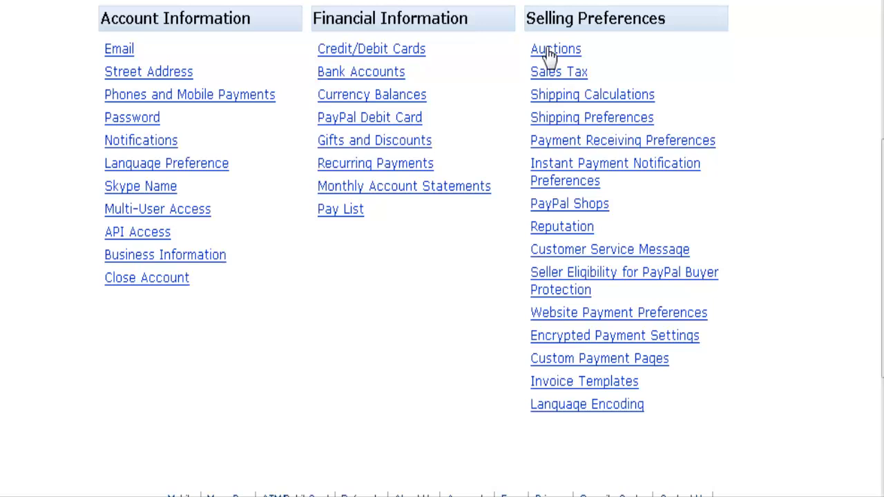
{"action": "left_click", "coordinate": [562, 72]}
{"action": "scroll", "coordinate": [656, 184], "scroll_direction": "down", "scroll_amount": 3}
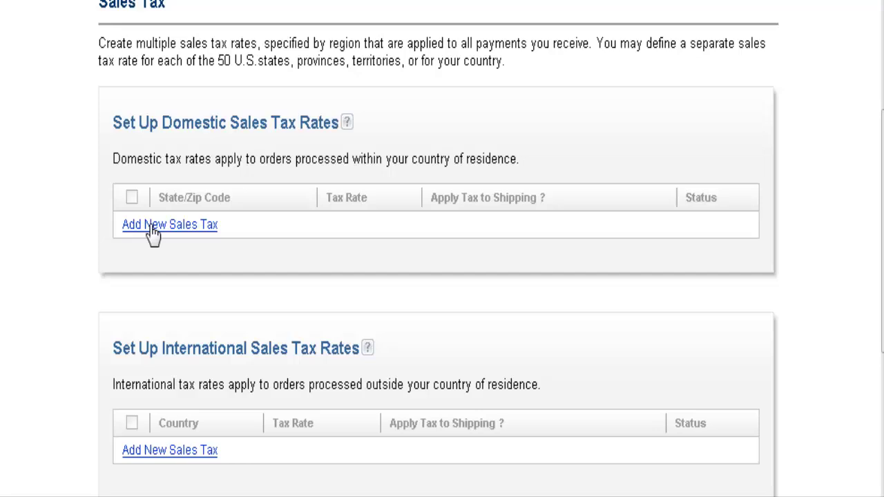
{"action": "scroll", "coordinate": [492, 241], "scroll_direction": "down", "scroll_amount": 2}
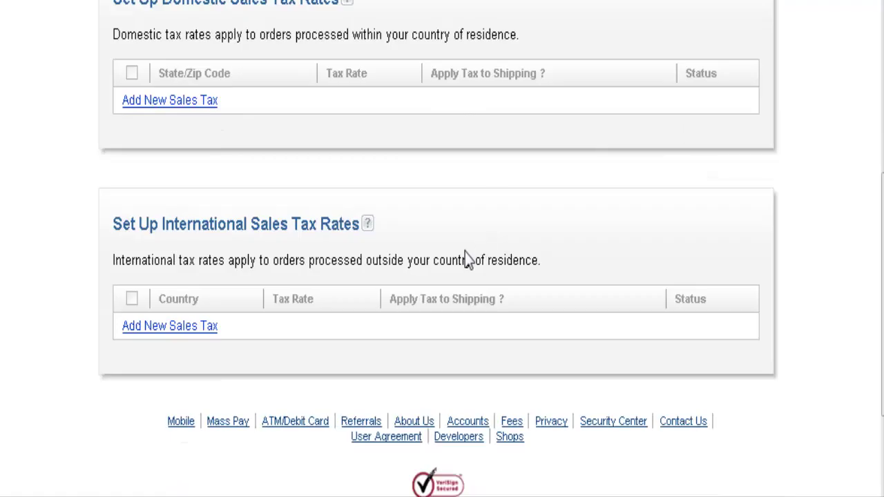
{"action": "scroll", "coordinate": [526, 252], "scroll_direction": "down", "scroll_amount": 1}
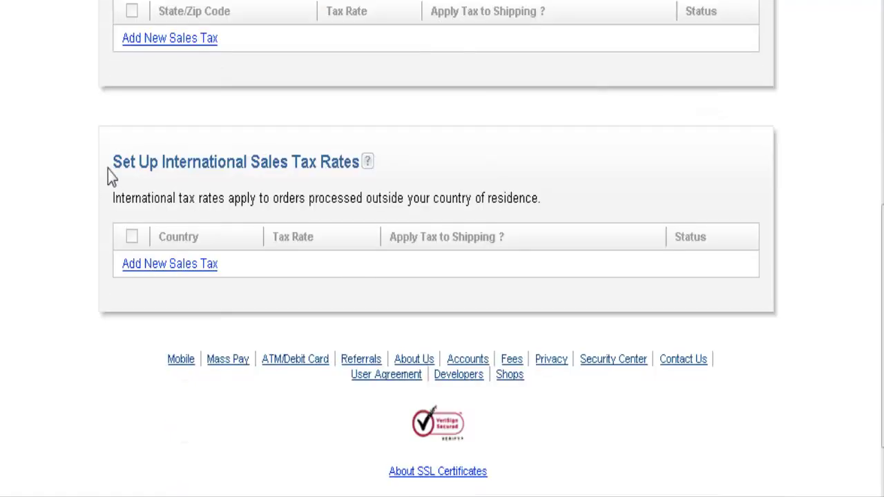
{"action": "scroll", "coordinate": [287, 241], "scroll_direction": "down", "scroll_amount": 1}
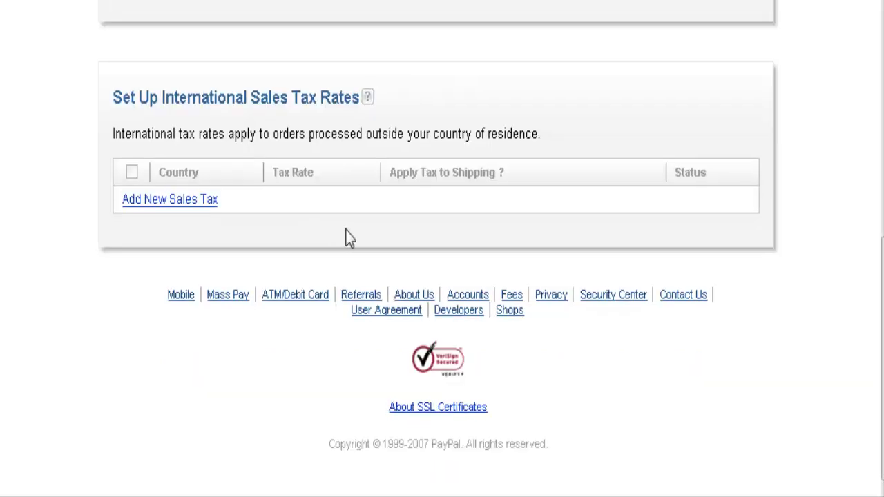
{"action": "scroll", "coordinate": [627, 247], "scroll_direction": "up", "scroll_amount": 6}
Step: Go back to the profile summary, open Shipping Calculations, and examine its currency, cost method, price range and override settings
{"action": "key", "text": "alt+Left"}
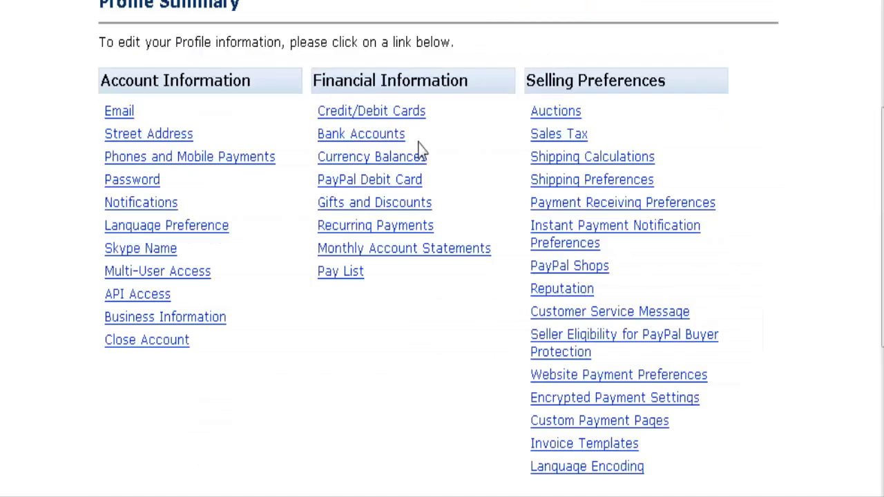
{"action": "left_click", "coordinate": [624, 159]}
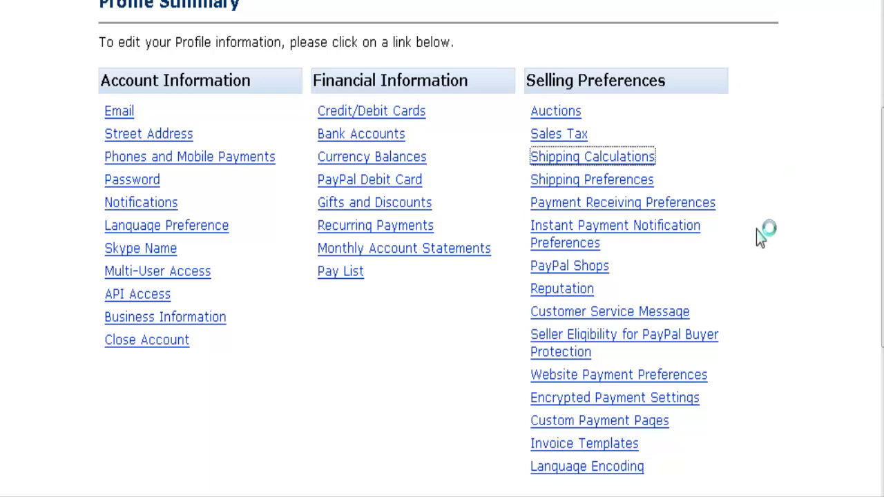
{"action": "scroll", "coordinate": [759, 231], "scroll_direction": "down", "scroll_amount": 2}
{"action": "scroll", "coordinate": [760, 238], "scroll_direction": "down", "scroll_amount": 4}
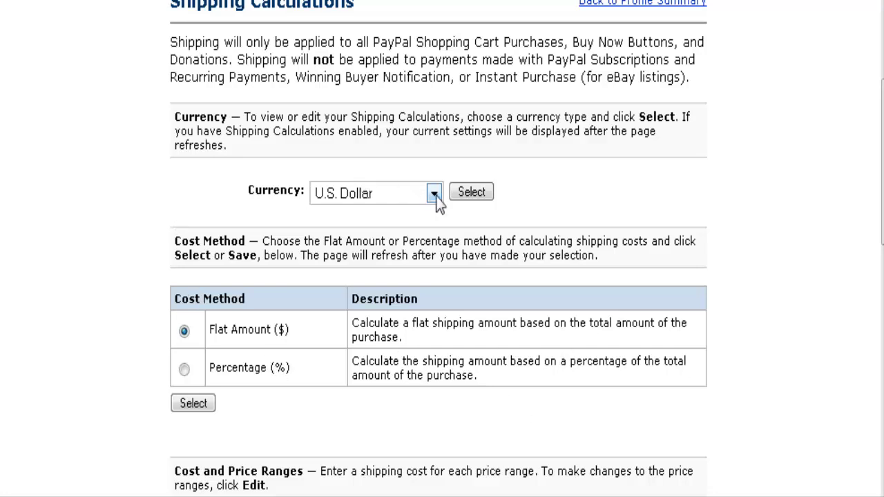
{"action": "scroll", "coordinate": [674, 280], "scroll_direction": "down", "scroll_amount": 10}
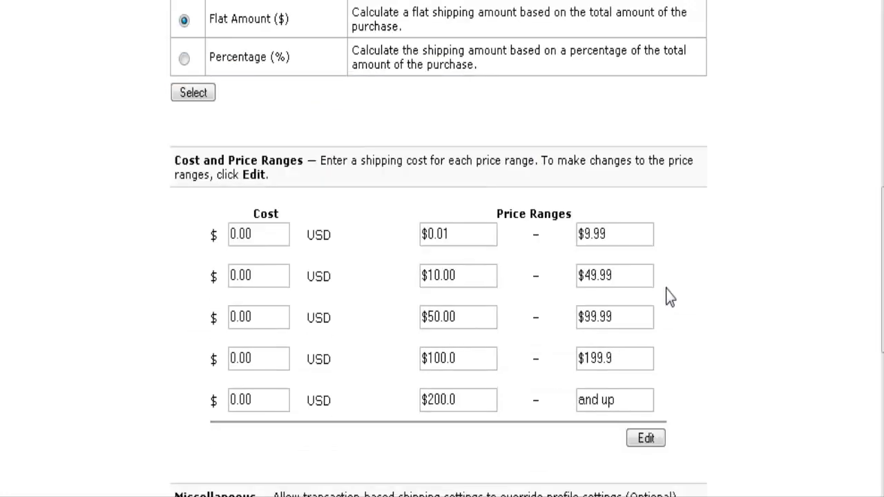
{"action": "scroll", "coordinate": [666, 287], "scroll_direction": "down", "scroll_amount": 2}
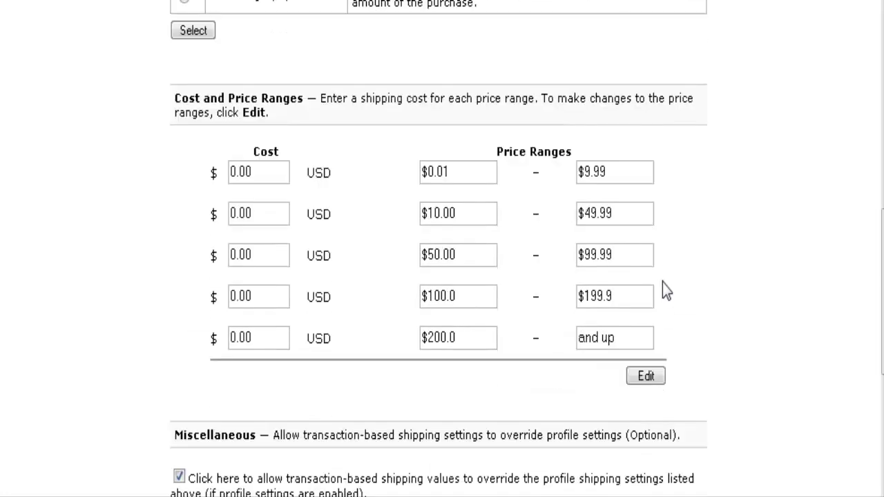
{"action": "scroll", "coordinate": [762, 276], "scroll_direction": "down", "scroll_amount": 4}
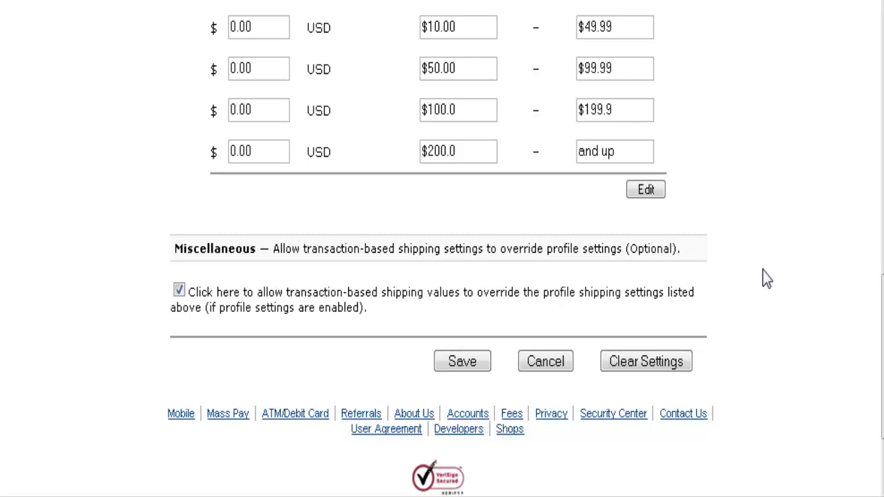
Step: Return to the profile summary and open the Shipping Preferences under the selling preferences
{"action": "scroll", "coordinate": [779, 280], "scroll_direction": "up", "scroll_amount": 20}
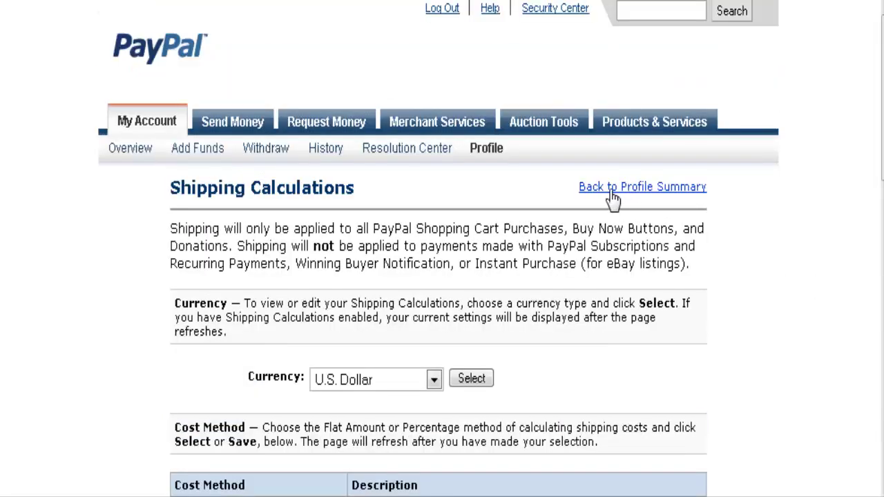
{"action": "left_click", "coordinate": [612, 192]}
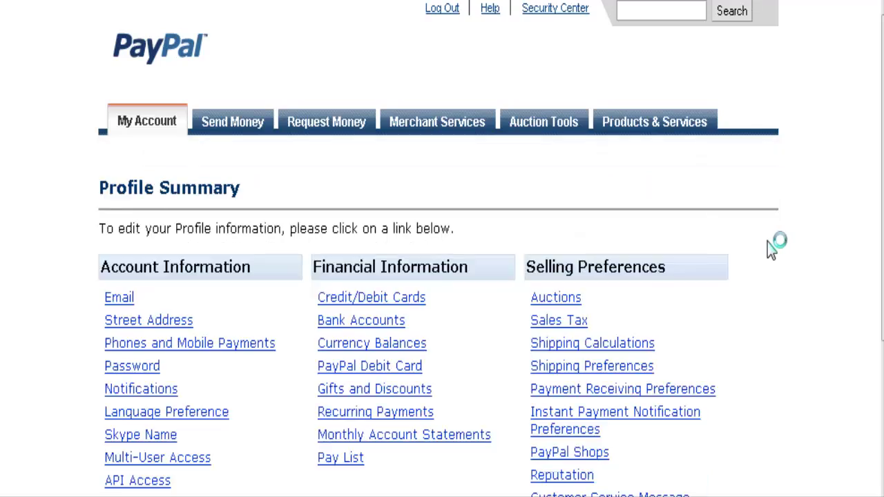
{"action": "scroll", "coordinate": [771, 245], "scroll_direction": "down", "scroll_amount": 5}
{"action": "left_click", "coordinate": [589, 119]}
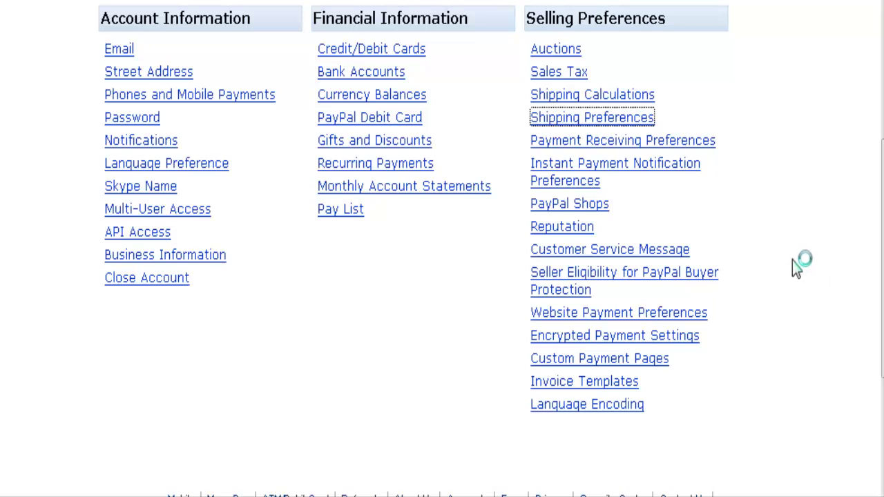
Step: Examine the Canada Post, UPS, default carrier, return shipping label and Ship button sections of the shipping information
{"action": "scroll", "coordinate": [669, 263], "scroll_direction": "down", "scroll_amount": 5}
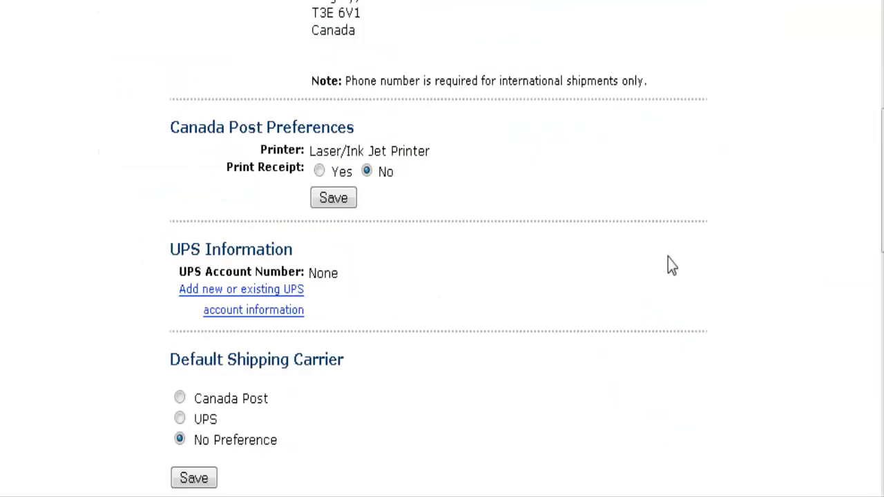
{"action": "scroll", "coordinate": [587, 290], "scroll_direction": "down", "scroll_amount": 2}
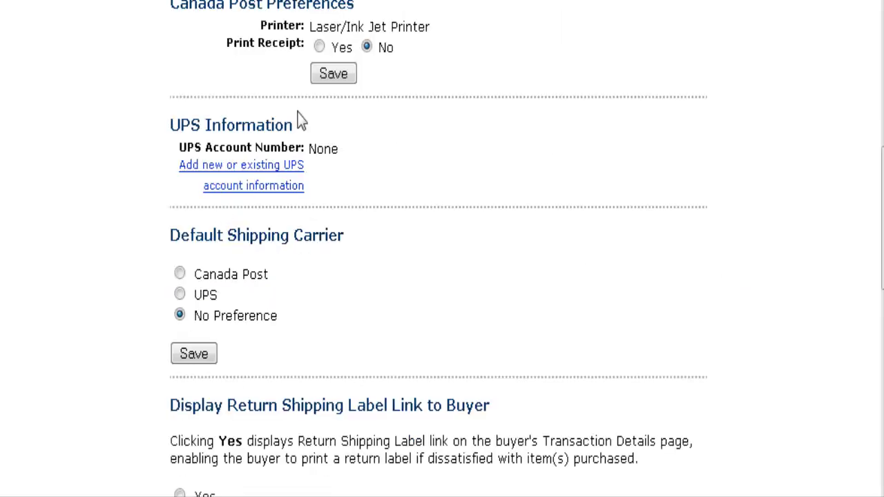
{"action": "scroll", "coordinate": [559, 239], "scroll_direction": "down", "scroll_amount": 5}
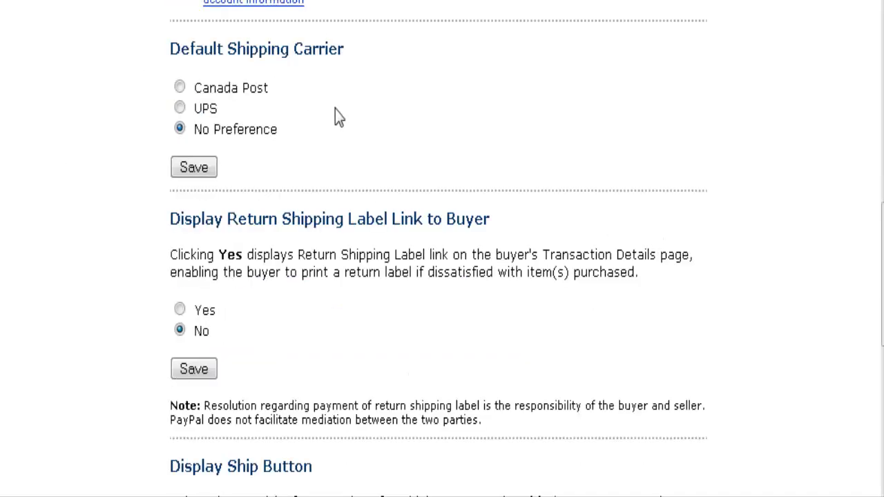
{"action": "scroll", "coordinate": [529, 269], "scroll_direction": "down", "scroll_amount": 3}
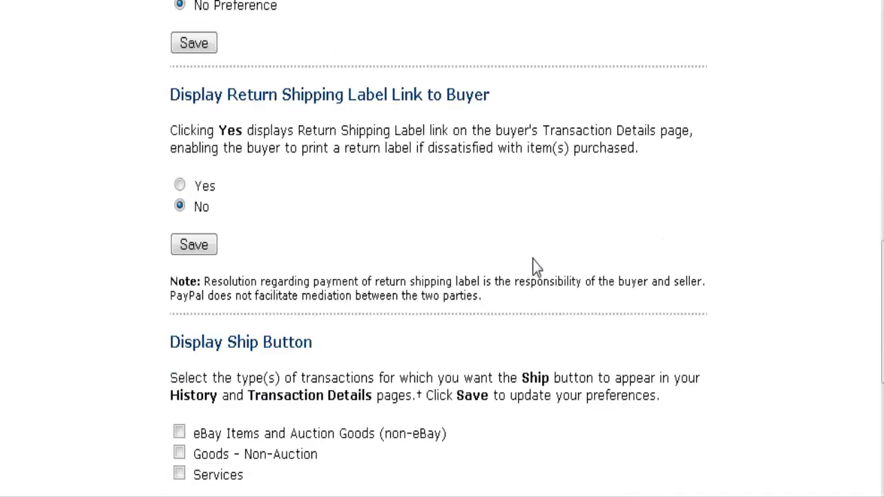
{"action": "scroll", "coordinate": [532, 262], "scroll_direction": "down", "scroll_amount": 2}
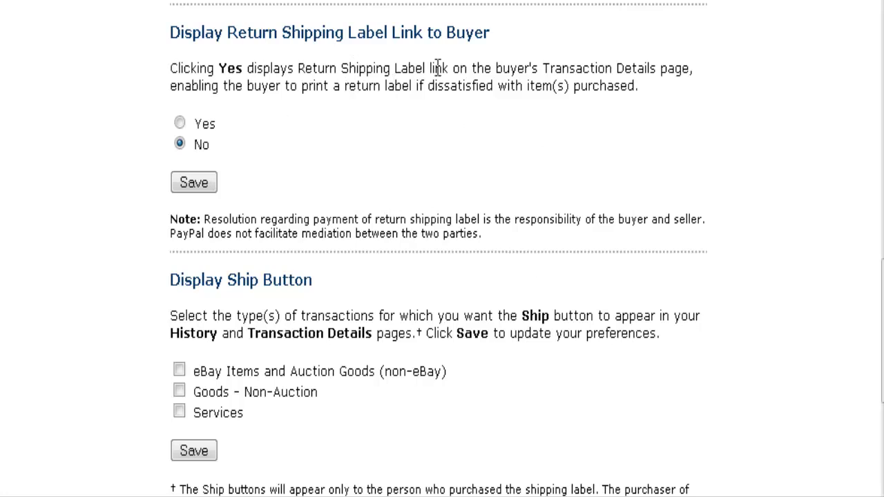
{"action": "scroll", "coordinate": [475, 173], "scroll_direction": "down", "scroll_amount": 2}
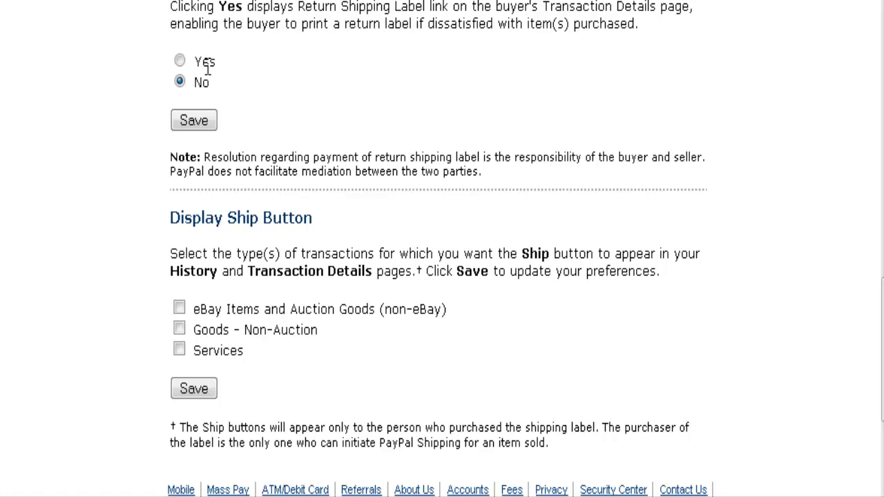
{"action": "scroll", "coordinate": [613, 176], "scroll_direction": "down", "scroll_amount": 2}
{"action": "scroll", "coordinate": [614, 172], "scroll_direction": "down", "scroll_amount": 4}
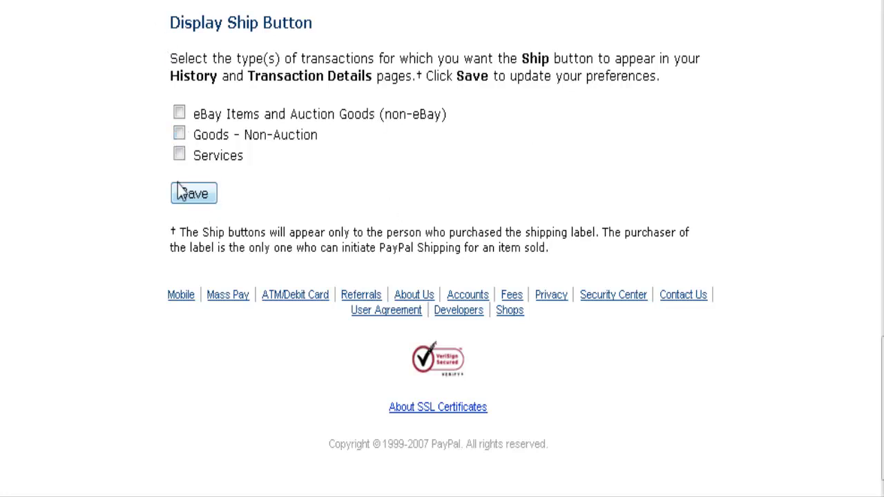
{"action": "scroll", "coordinate": [817, 228], "scroll_direction": "up", "scroll_amount": 10}
{"action": "scroll", "coordinate": [816, 228], "scroll_direction": "up", "scroll_amount": 5}
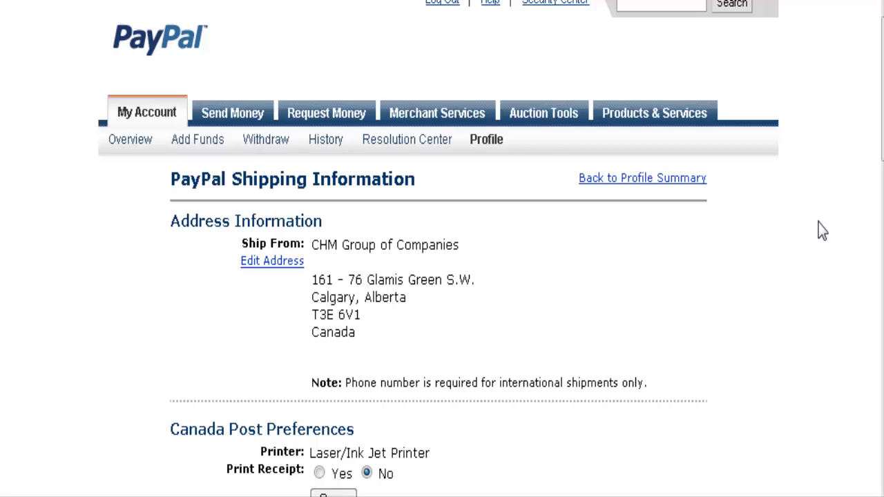
Step: Go back to the profile summary, open Custom Payment Pages, and examine the listed page styles
{"action": "left_click", "coordinate": [632, 180]}
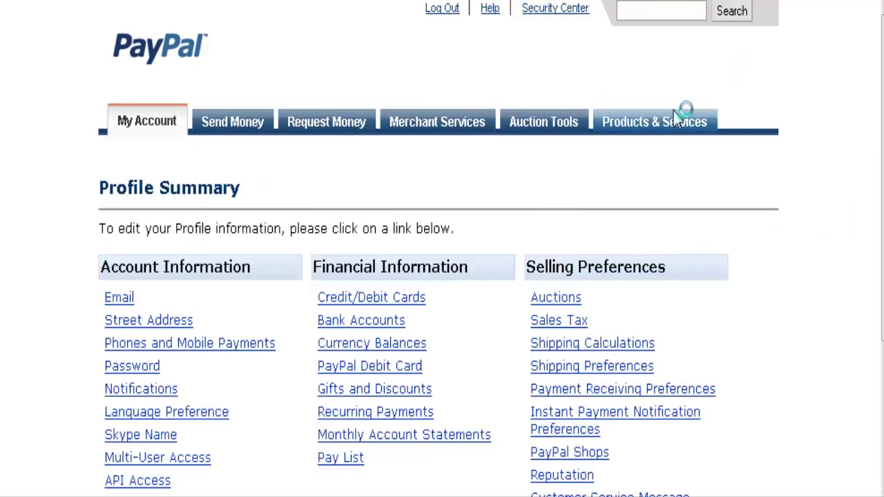
{"action": "scroll", "coordinate": [800, 255], "scroll_direction": "down", "scroll_amount": 3}
{"action": "scroll", "coordinate": [801, 253], "scroll_direction": "down", "scroll_amount": 1}
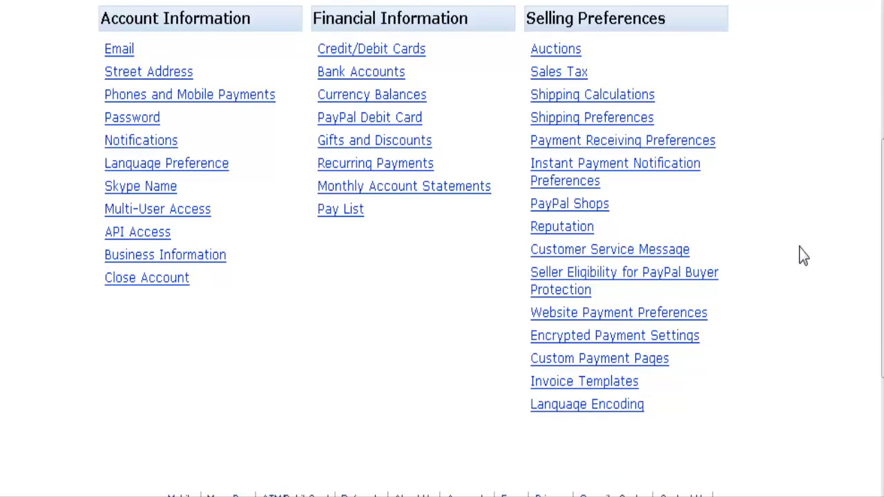
{"action": "scroll", "coordinate": [693, 298], "scroll_direction": "down", "scroll_amount": 1}
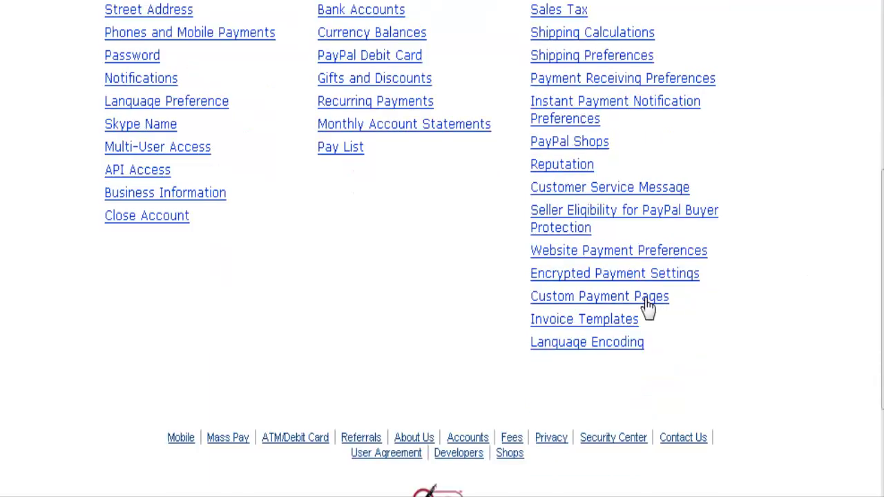
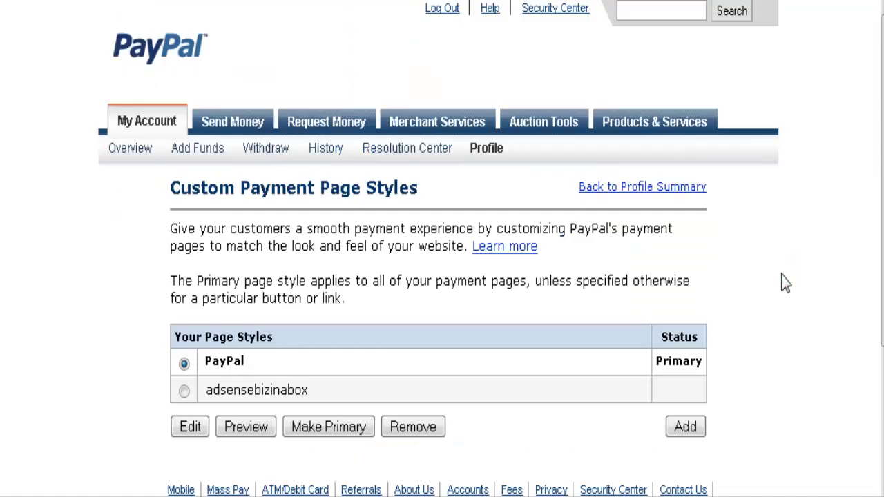
{"action": "scroll", "coordinate": [784, 283], "scroll_direction": "down", "scroll_amount": 3}
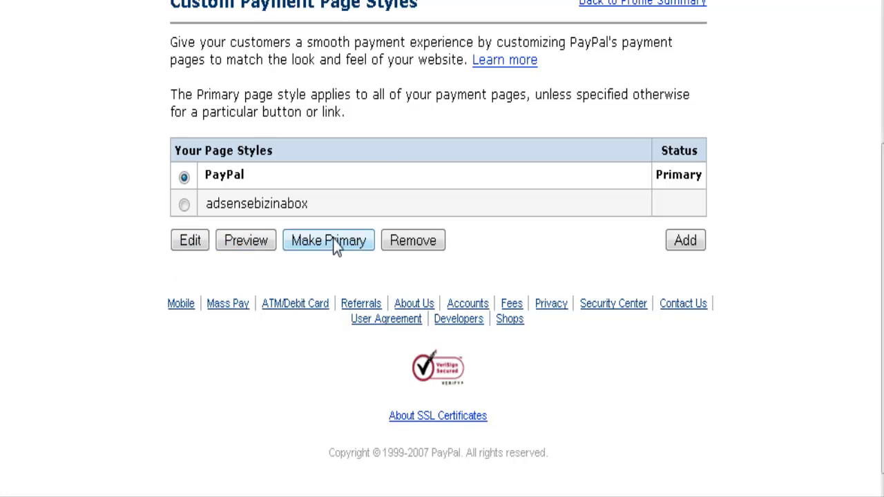
Step: Add a new custom payment page style and enter the page style name "custom"
{"action": "left_click", "coordinate": [695, 241]}
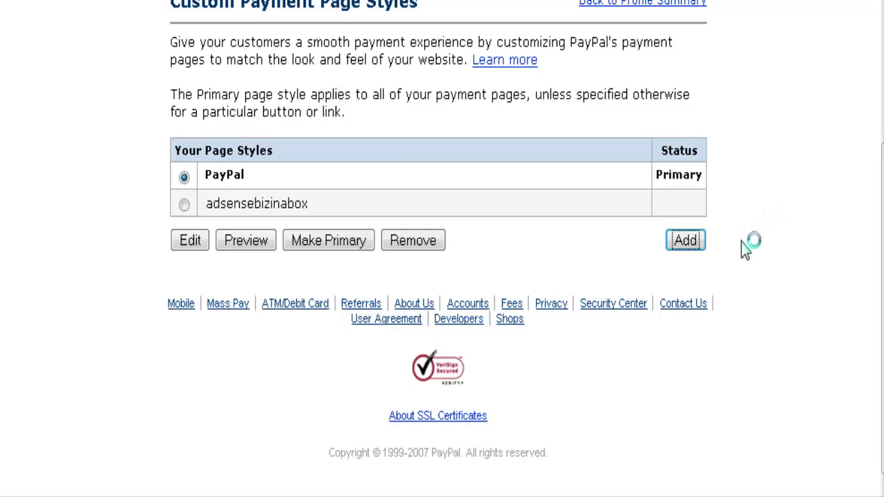
{"action": "scroll", "coordinate": [749, 245], "scroll_direction": "down", "scroll_amount": 3}
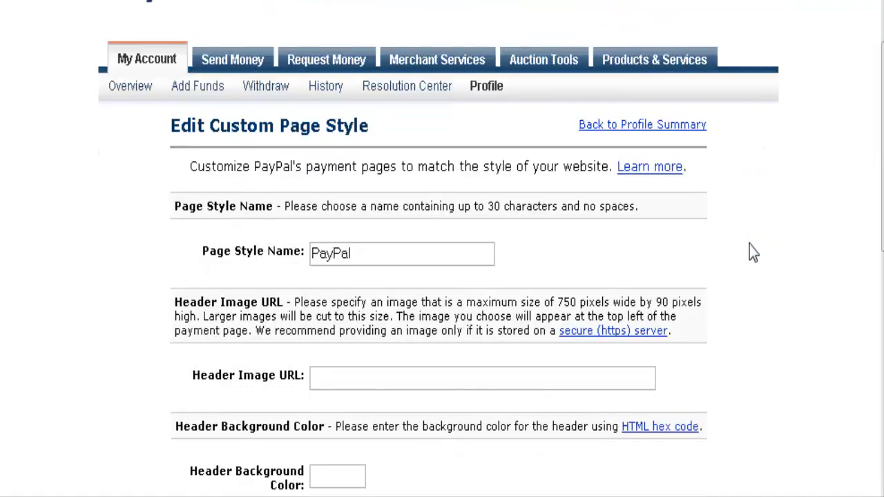
{"action": "scroll", "coordinate": [747, 239], "scroll_direction": "down", "scroll_amount": 2}
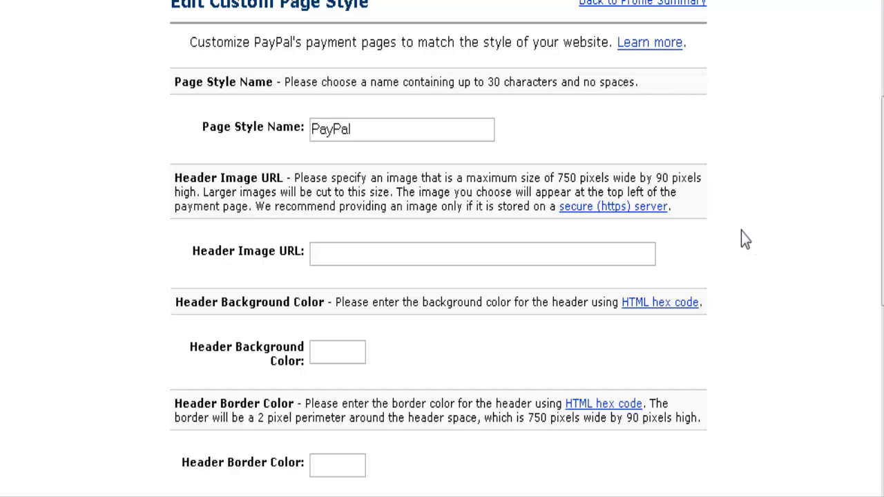
{"action": "double_click", "coordinate": [355, 129]}
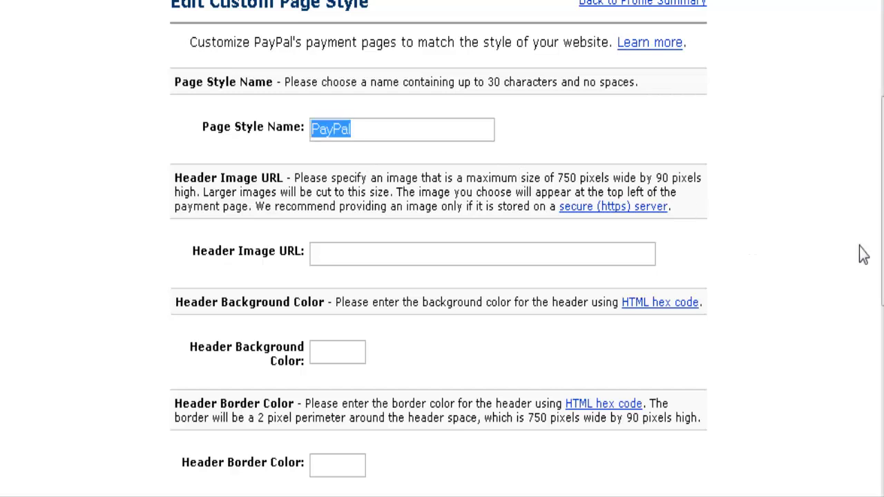
{"action": "type", "text": "cus"}
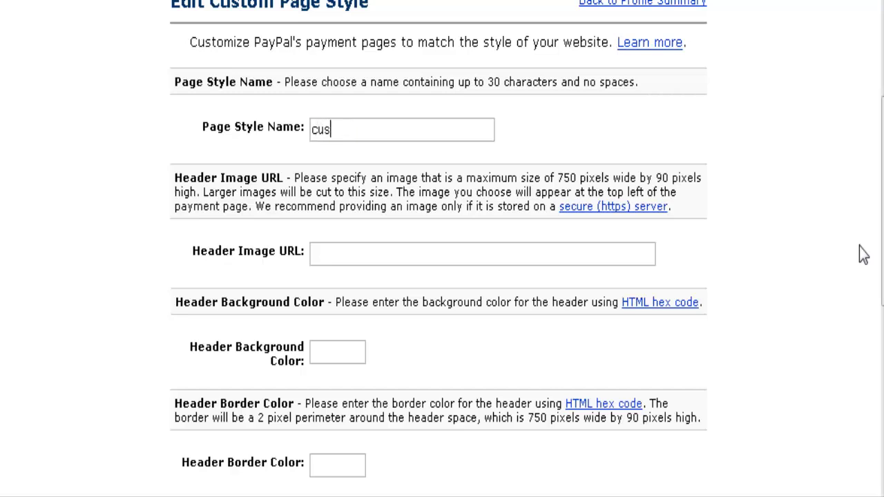
{"action": "type", "text": "tom"}
Step: Review the page style's header image URL, header colour and background colour fields, and cancel the new style
{"action": "scroll", "coordinate": [838, 239], "scroll_direction": "down", "scroll_amount": 3}
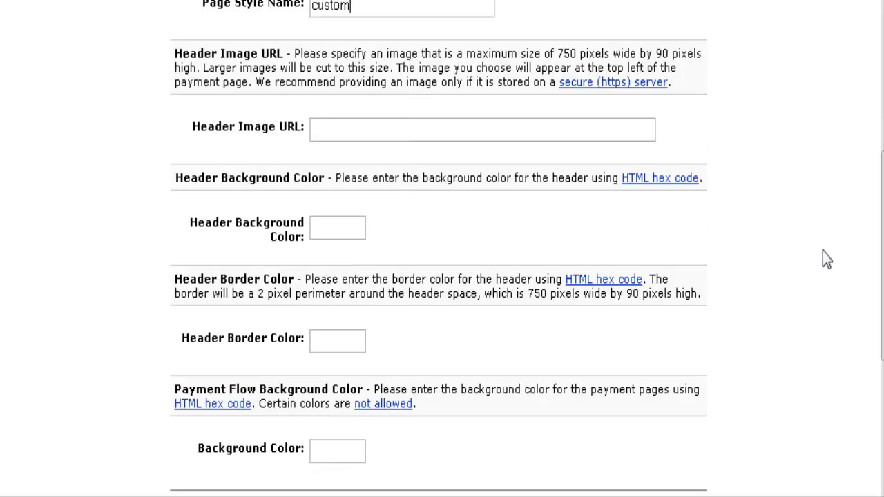
{"action": "left_click", "coordinate": [336, 131]}
{"action": "scroll", "coordinate": [494, 254], "scroll_direction": "down", "scroll_amount": 2}
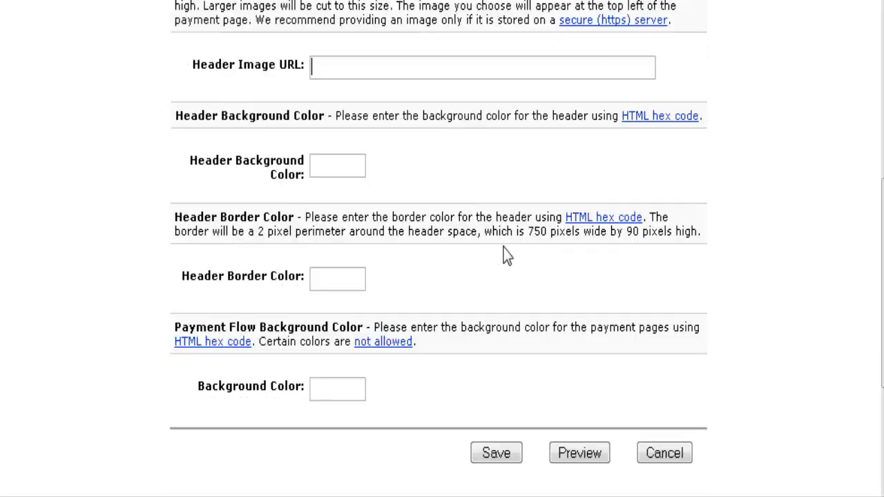
{"action": "scroll", "coordinate": [351, 166], "scroll_direction": "down", "scroll_amount": 4}
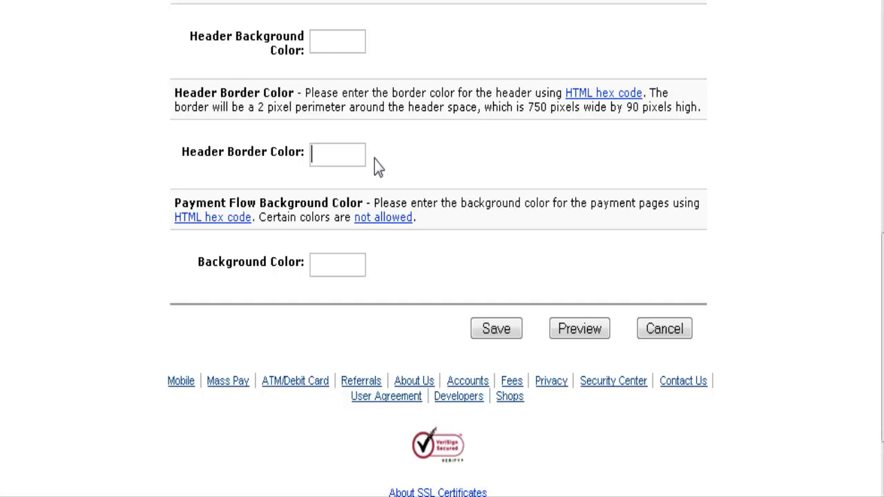
{"action": "scroll", "coordinate": [366, 166], "scroll_direction": "down", "scroll_amount": 3}
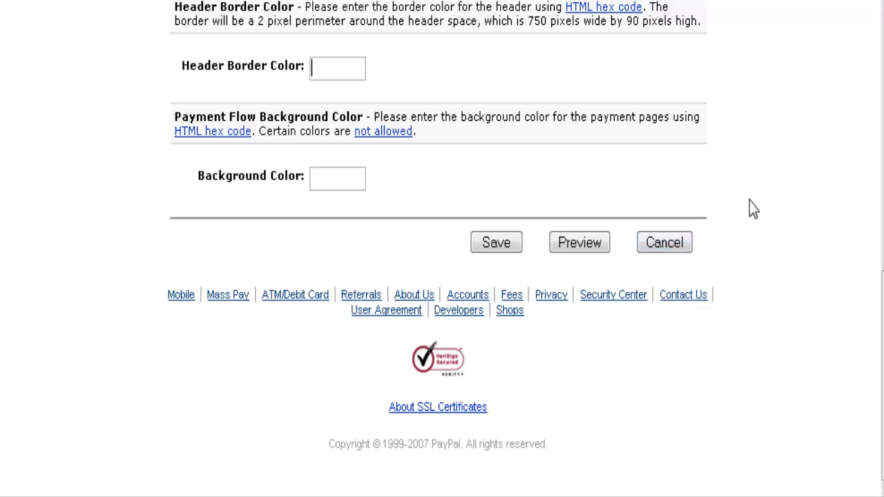
{"action": "left_click", "coordinate": [673, 243]}
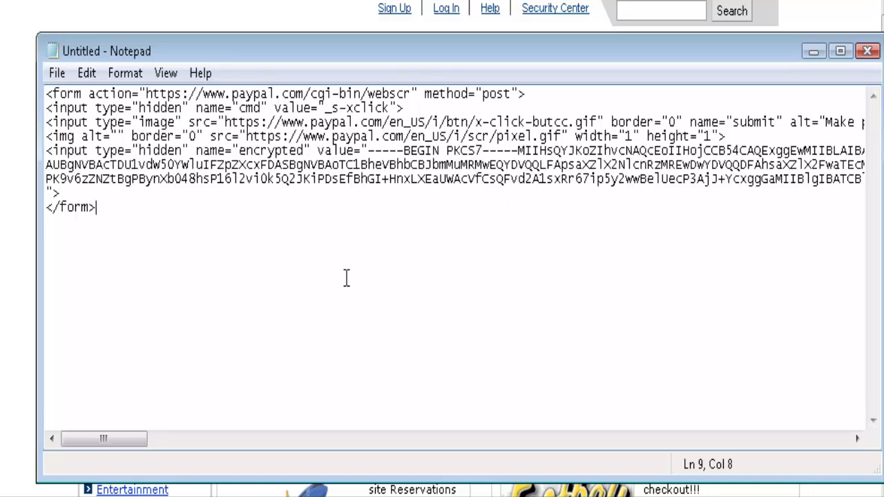
Step: Save the button code in Notepad to the Desktop as example.html with the All Files type
{"action": "left_click", "coordinate": [57, 75]}
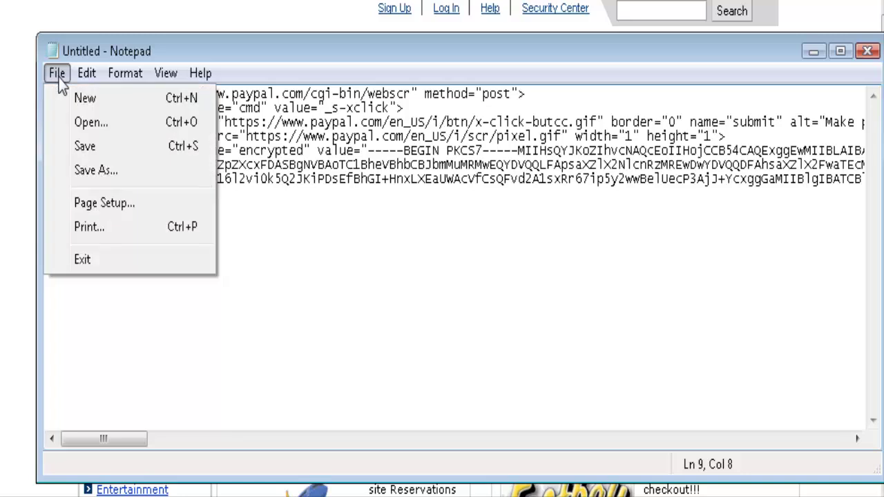
{"action": "left_click", "coordinate": [107, 170]}
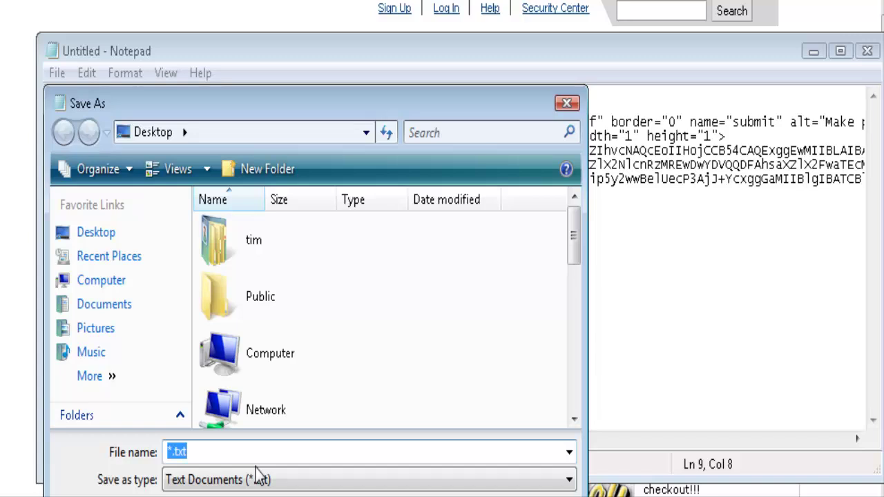
{"action": "type", "text": "exa"}
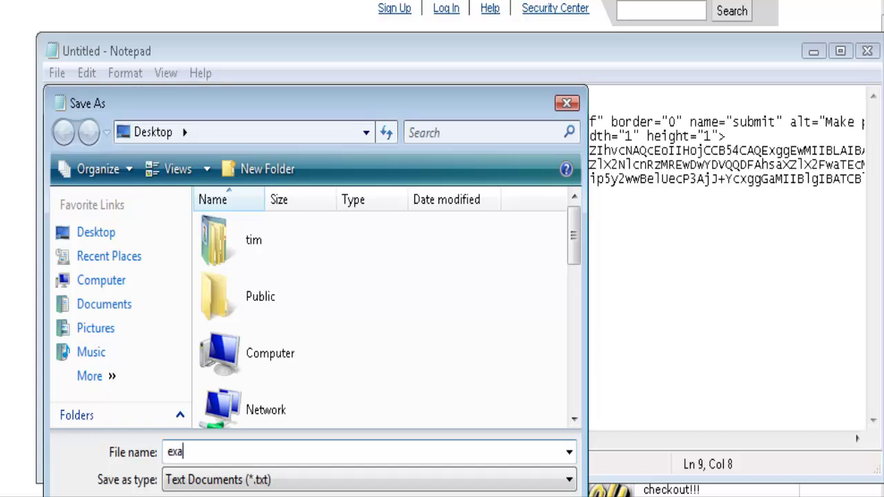
{"action": "type", "text": "mple.ht"}
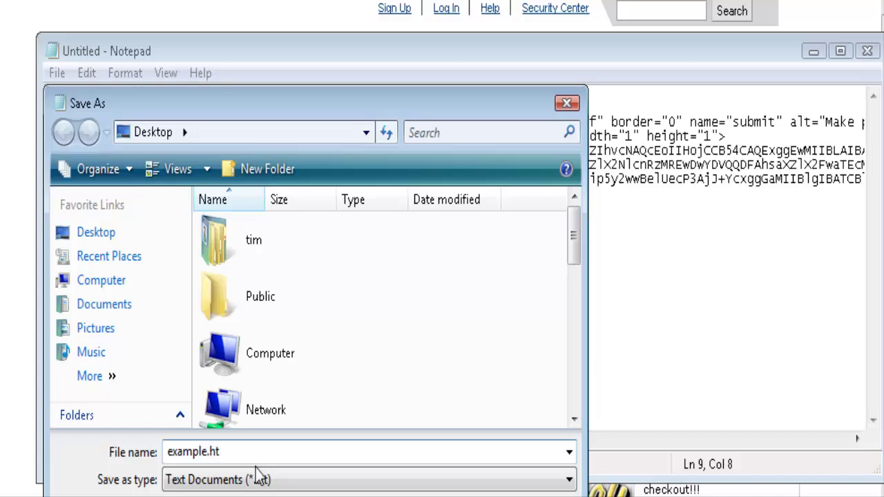
{"action": "type", "text": "ml"}
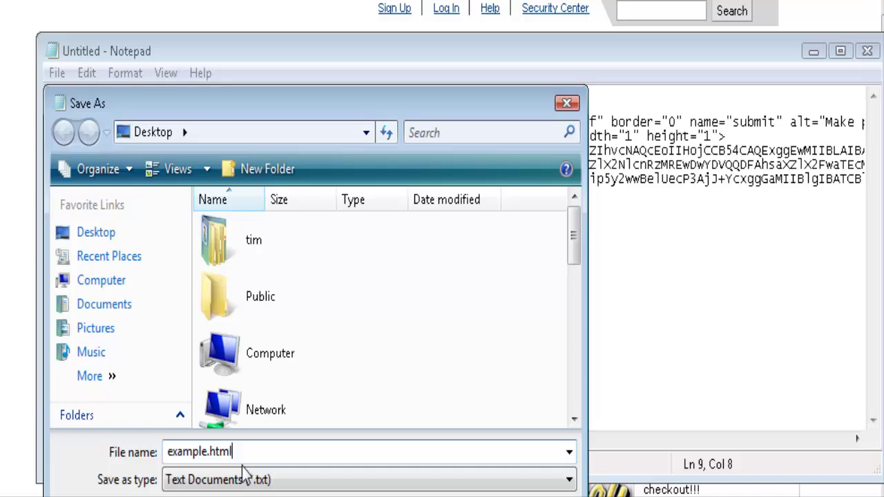
{"action": "left_click", "coordinate": [570, 481]}
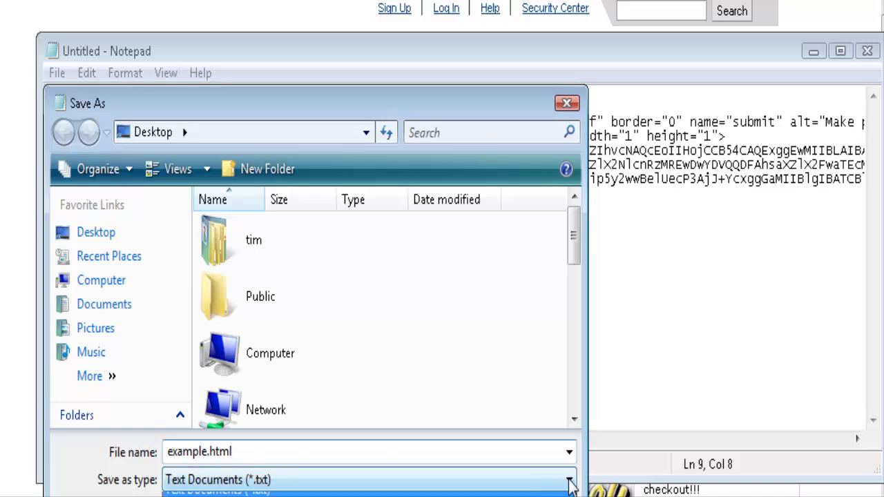
{"action": "left_click", "coordinate": [276, 495]}
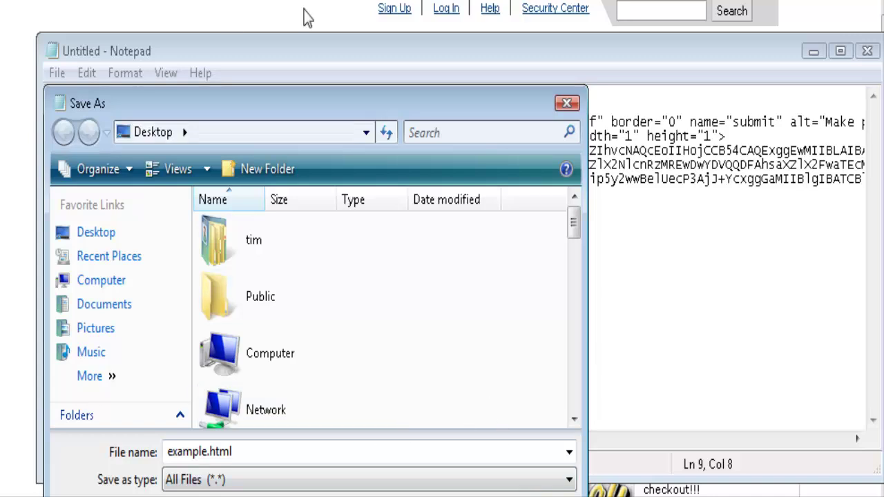
{"action": "left_click_drag", "start_coordinate": [330, 100], "coordinate": [332, 56]}
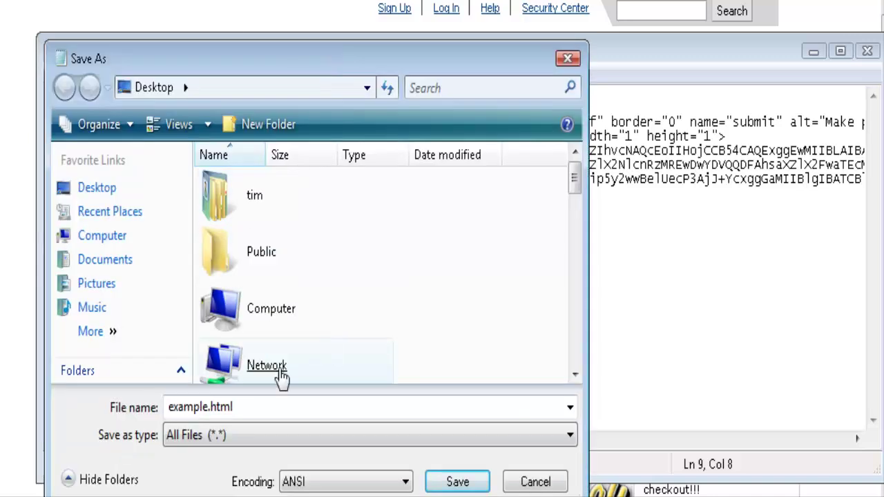
{"action": "left_click", "coordinate": [456, 482]}
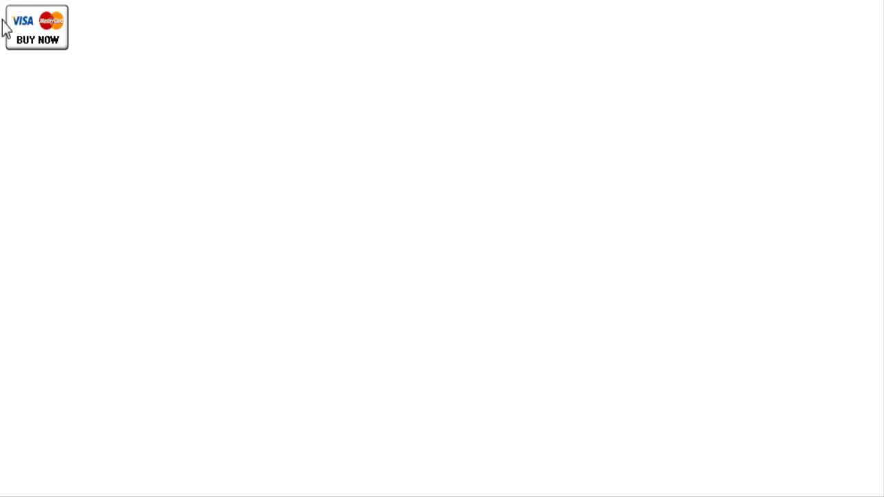
Step: Test the Buy Now button on the saved page and examine the PayPal checkout page it leads to
{"action": "left_click", "coordinate": [35, 32]}
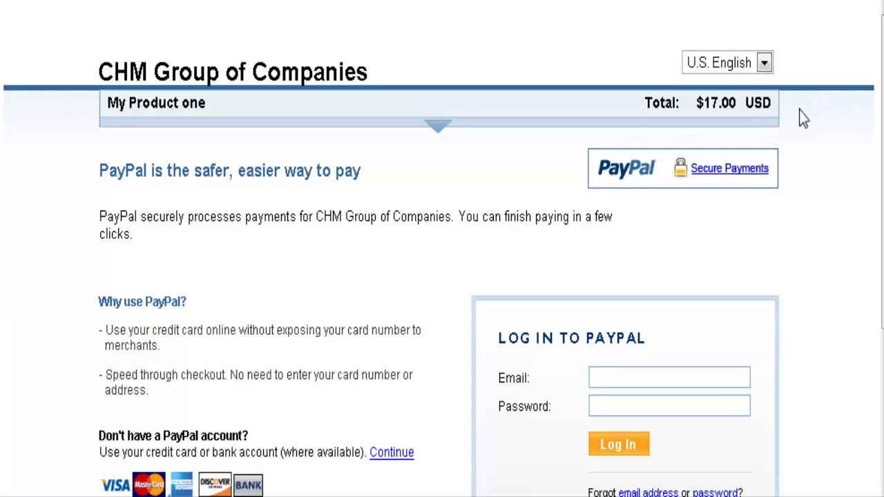
{"action": "scroll", "coordinate": [451, 136], "scroll_direction": "down", "scroll_amount": 2}
{"action": "scroll", "coordinate": [452, 137], "scroll_direction": "down", "scroll_amount": 5}
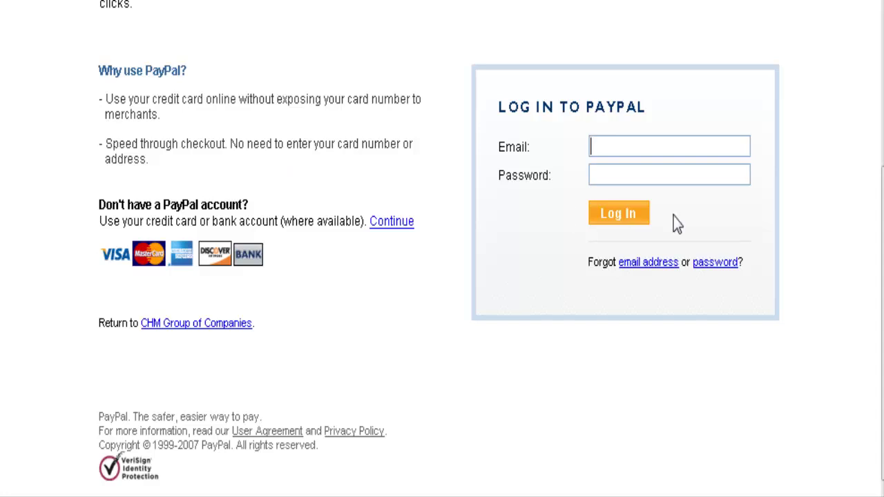
{"action": "scroll", "coordinate": [462, 196], "scroll_direction": "up", "scroll_amount": 4}
{"action": "scroll", "coordinate": [782, 222], "scroll_direction": "up", "scroll_amount": 2}
{"action": "scroll", "coordinate": [879, 245], "scroll_direction": "down", "scroll_amount": 4}
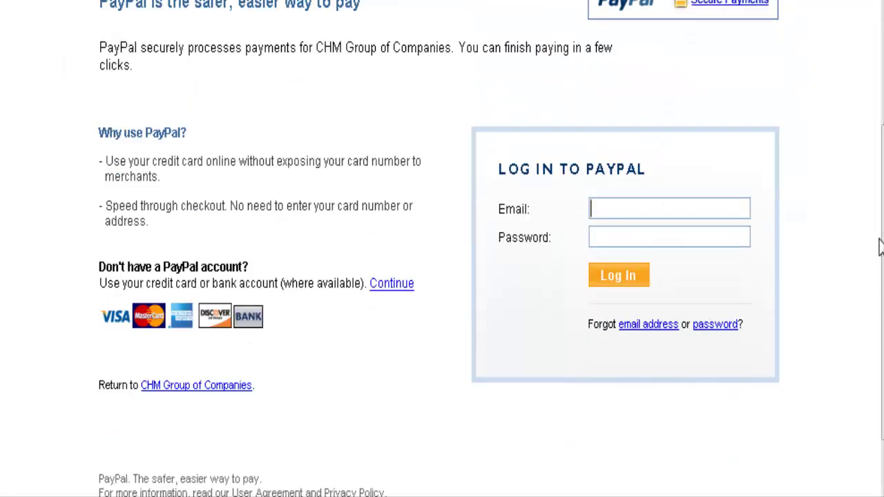
{"action": "scroll", "coordinate": [879, 243], "scroll_direction": "up", "scroll_amount": 5}
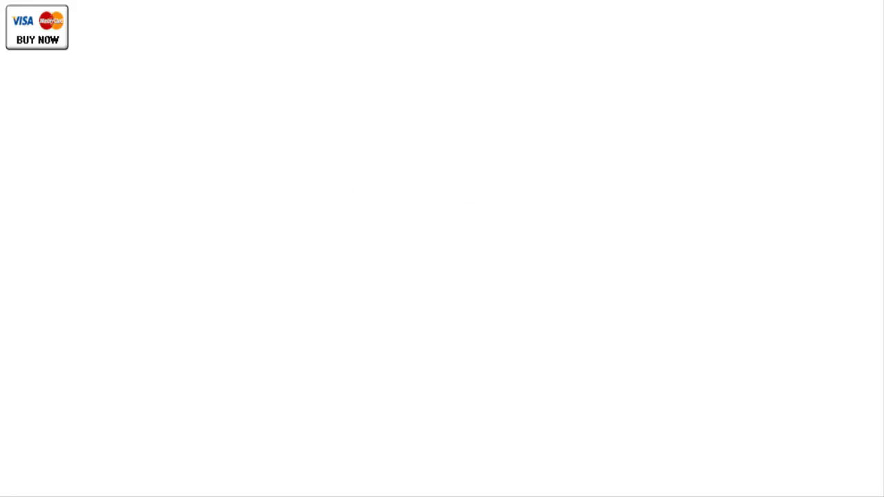
Step: Inspect the page source of example.html in the browser and close the source window
{"action": "key", "text": "alt+v"}
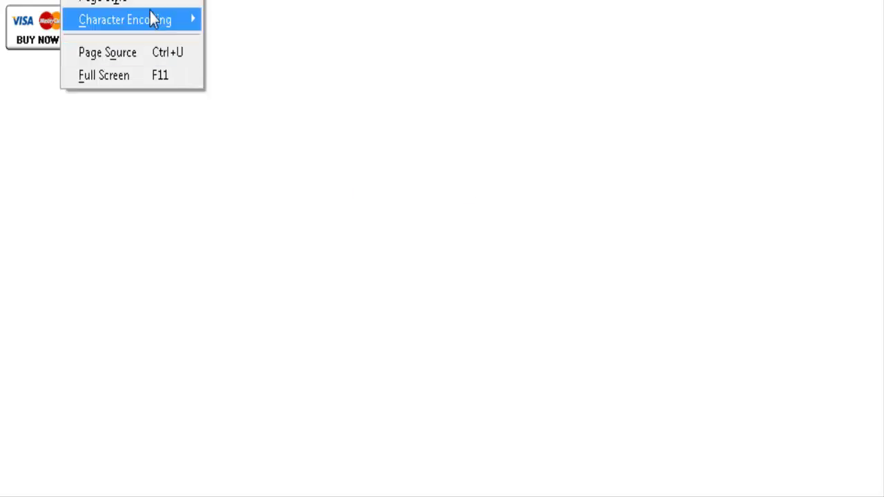
{"action": "left_click", "coordinate": [145, 54]}
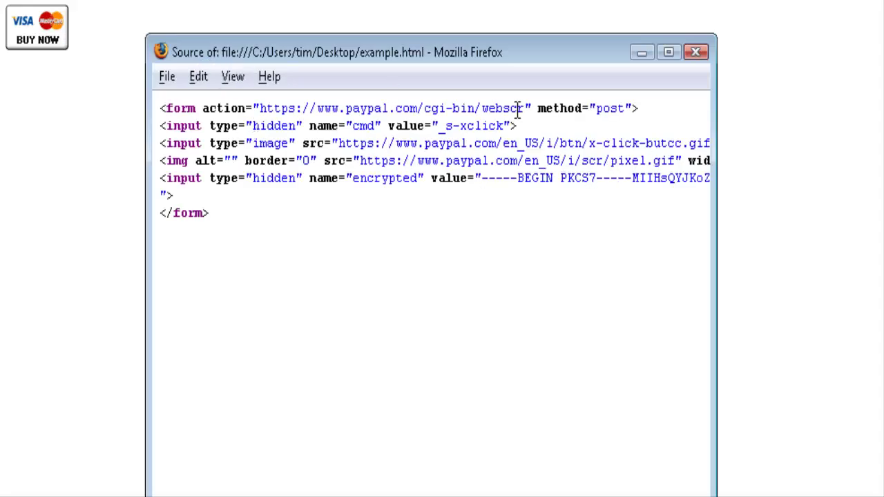
{"action": "left_click", "coordinate": [694, 52]}
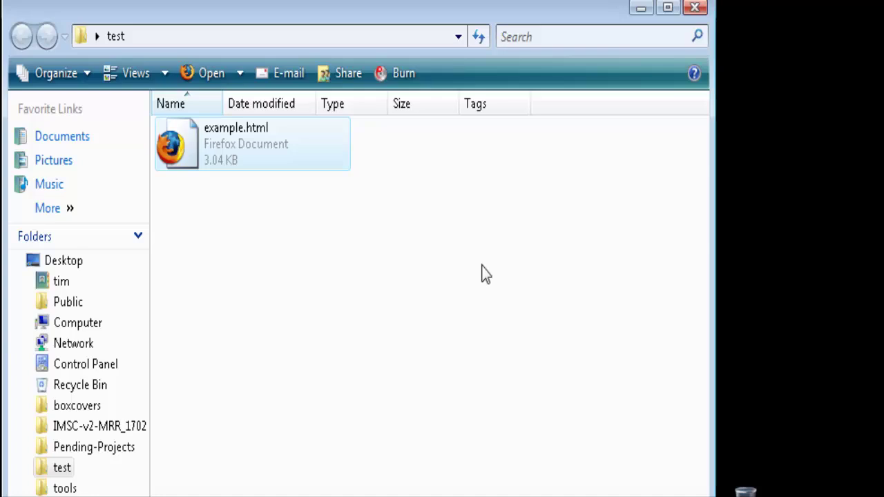
Step: Paste button2.jpg into the test folder beside example.html and preview the image
{"action": "key", "text": "ctrl+v"}
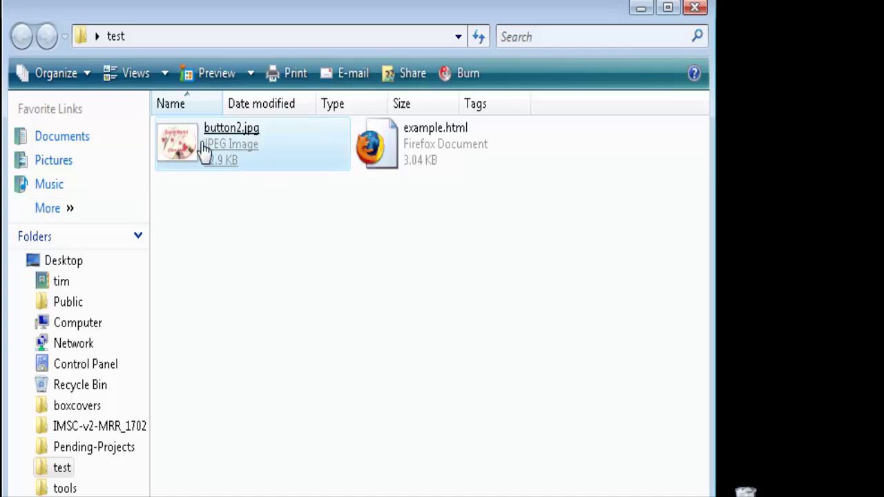
{"action": "double_click", "coordinate": [181, 147]}
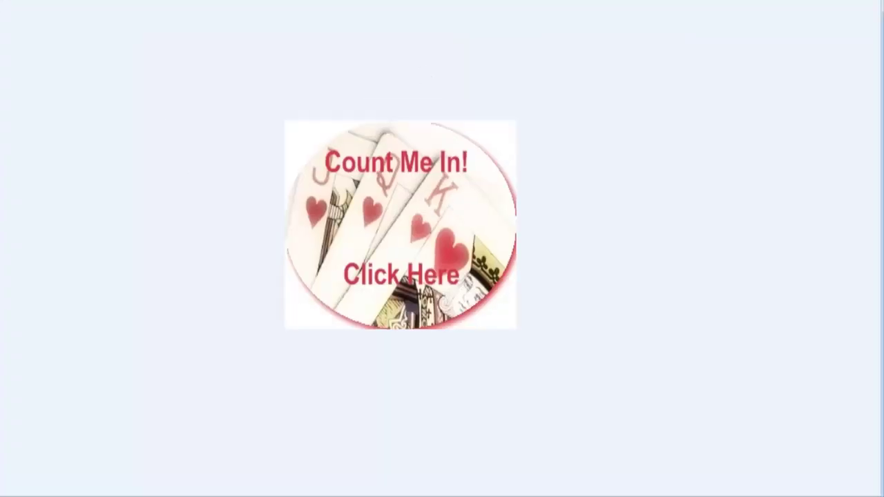
{"action": "key", "text": "Escape"}
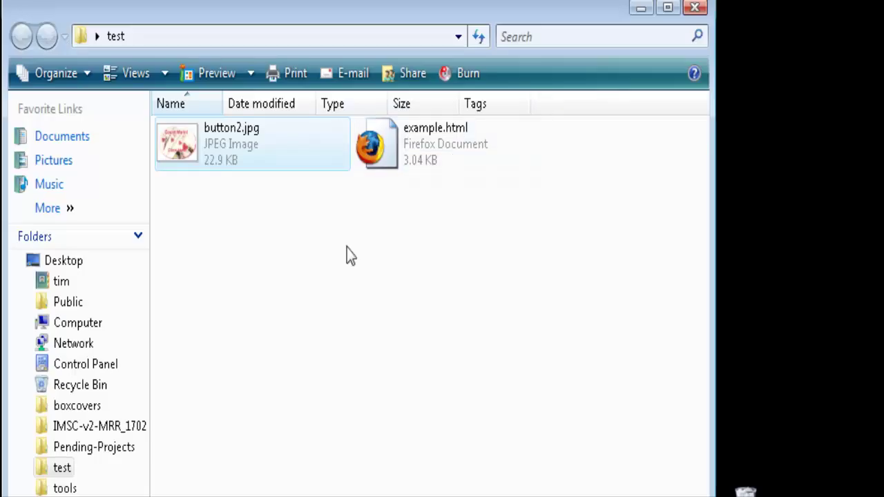
Step: Open example.html from the test folder in Notepad and replace the image button's source URL with button2.jpg
{"action": "right_click", "coordinate": [376, 159]}
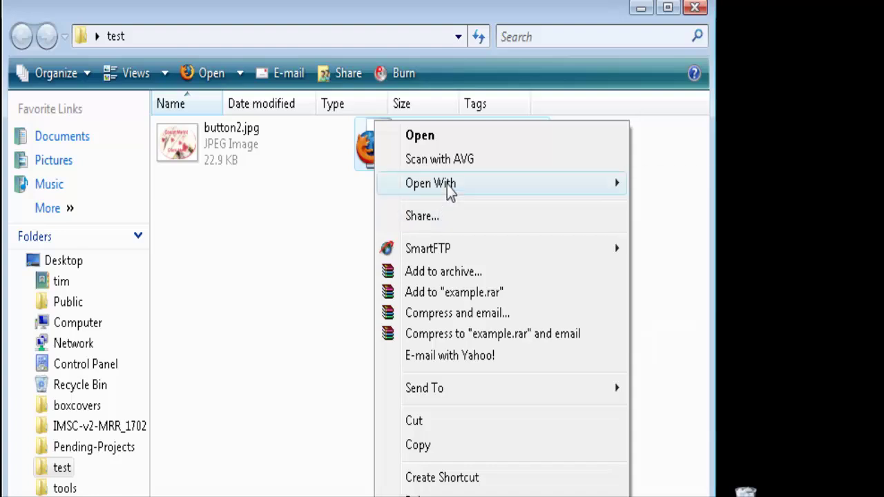
{"action": "mouse_move", "coordinate": [493, 183]}
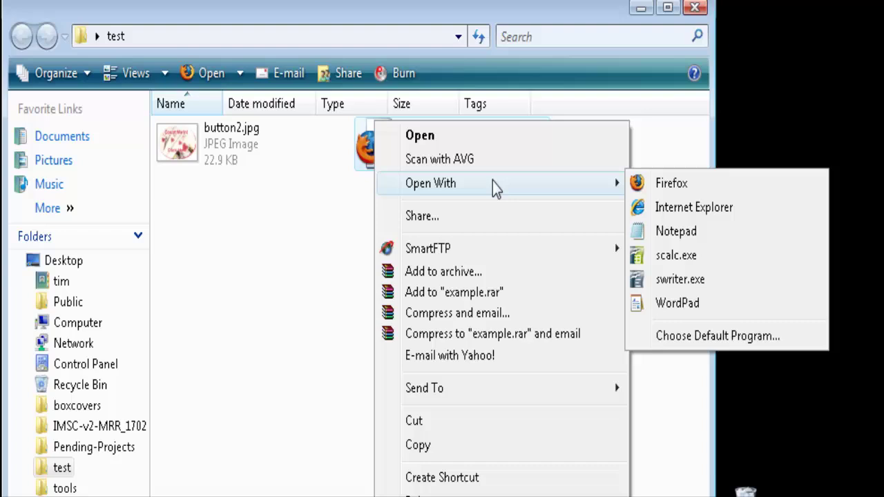
{"action": "left_click", "coordinate": [689, 237]}
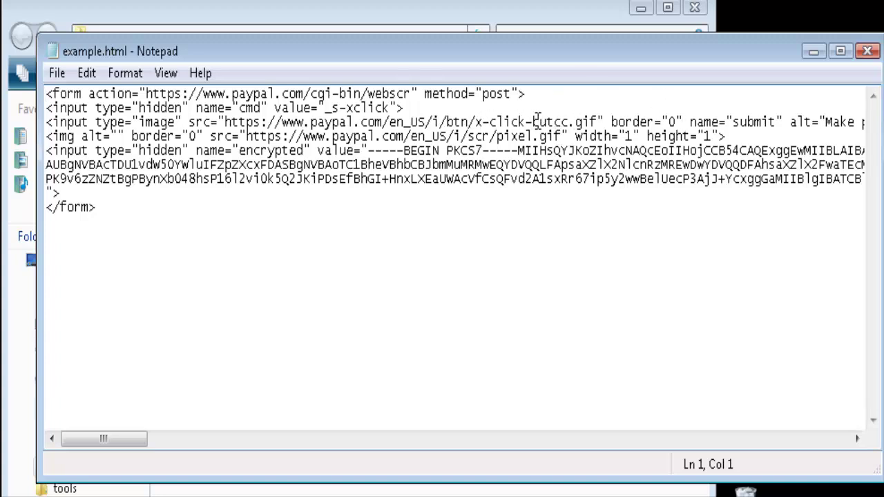
{"action": "left_click", "coordinate": [597, 121]}
{"action": "left_click_drag", "start_coordinate": [597, 122], "coordinate": [225, 122]}
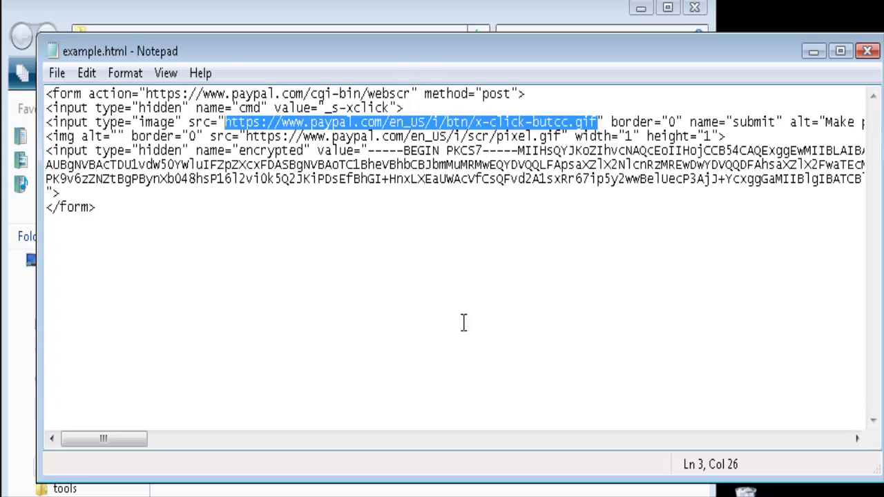
{"action": "type", "text": "butt"}
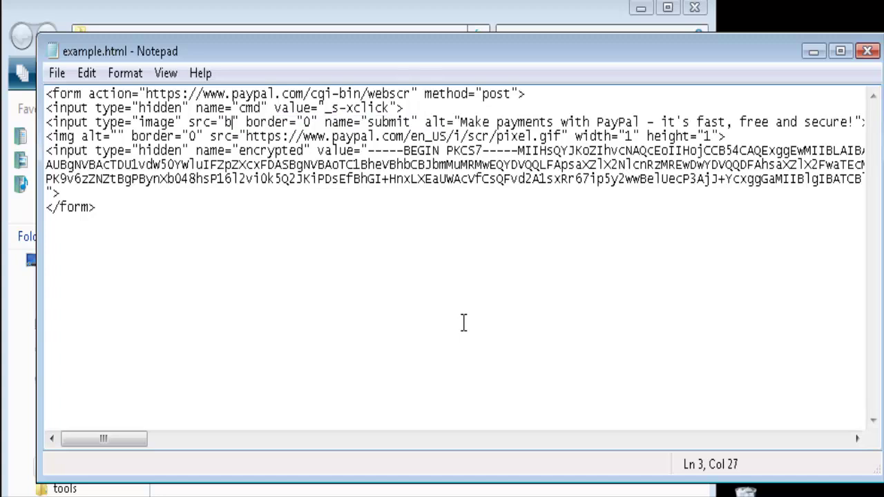
{"action": "type", "text": "on2"}
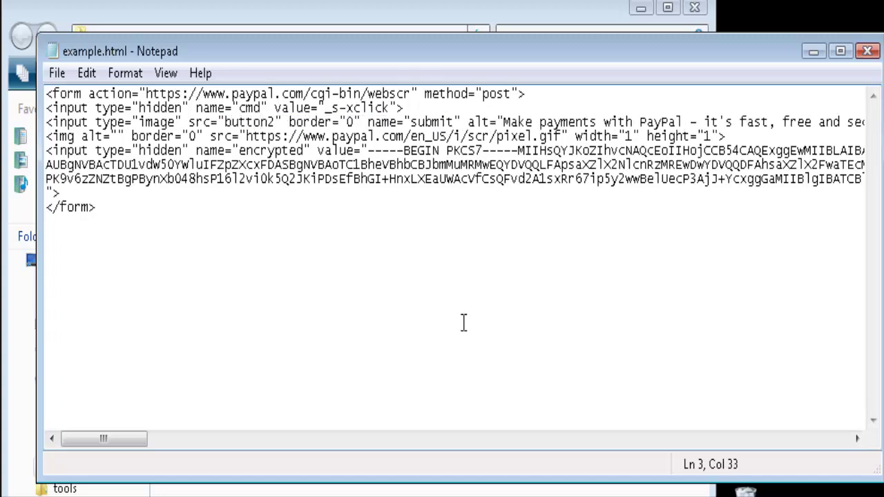
{"action": "type", "text": ".jpg"}
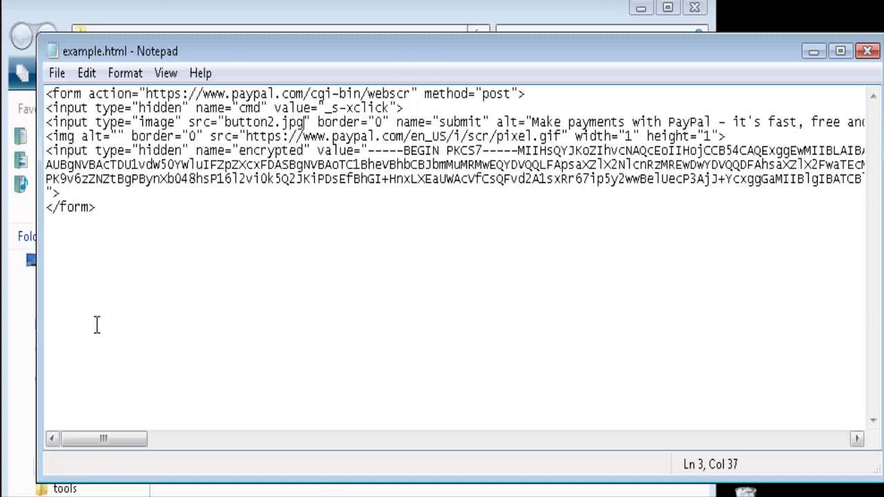
Step: Check the button image's file name in the test folder and return to the code in Notepad
{"action": "left_click", "coordinate": [311, 5]}
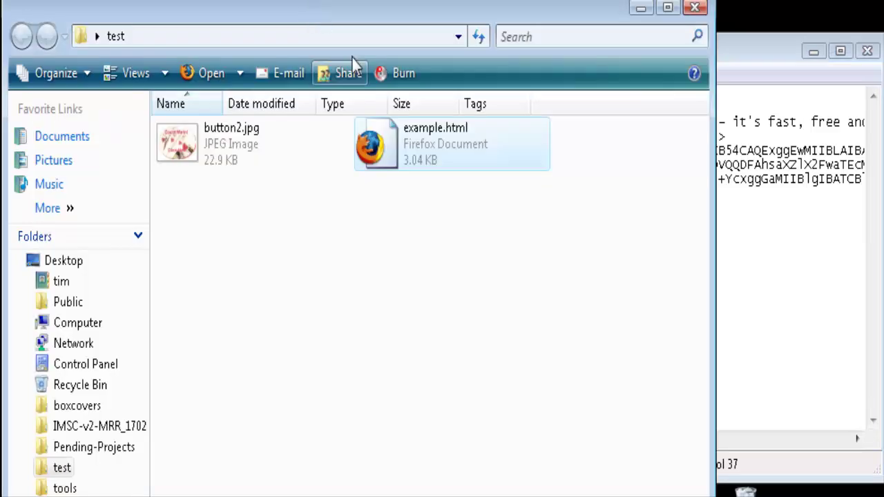
{"action": "left_click", "coordinate": [250, 149]}
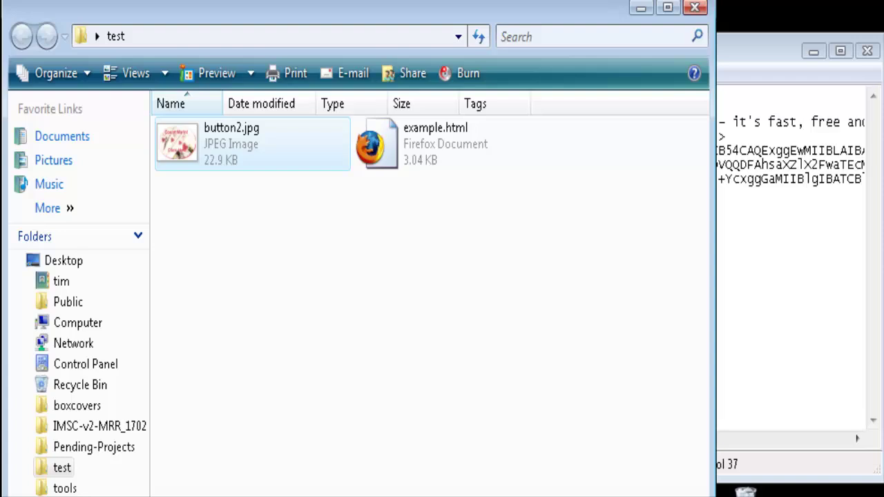
{"action": "key", "text": "alt+Tab"}
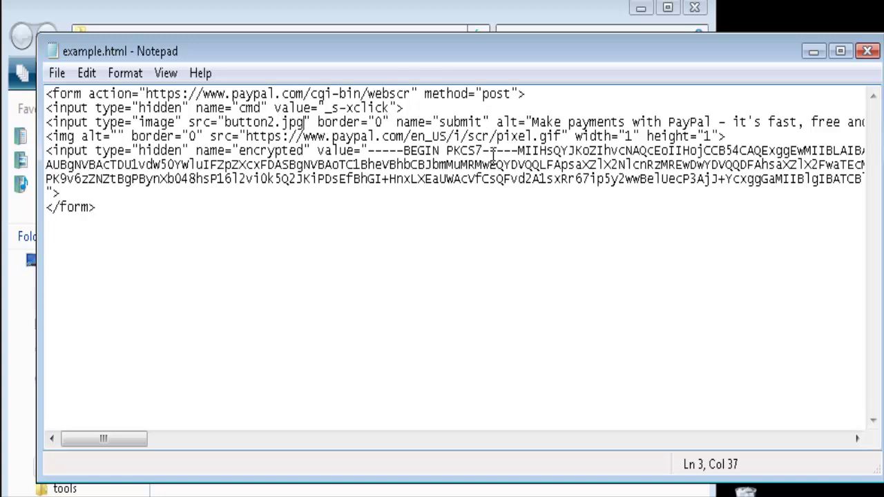
Step: Close example.html with its changes saved, and test the custom image button on the page in the browser
{"action": "left_click", "coordinate": [868, 51]}
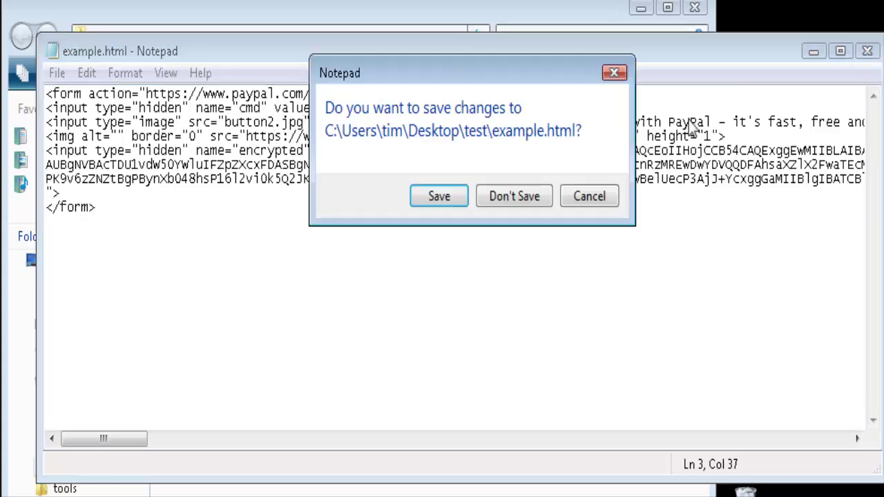
{"action": "left_click", "coordinate": [457, 194]}
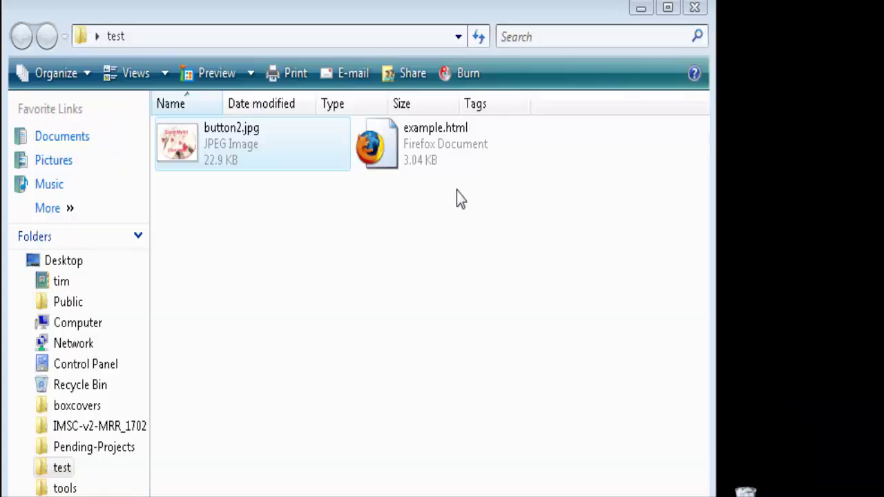
{"action": "double_click", "coordinate": [384, 145]}
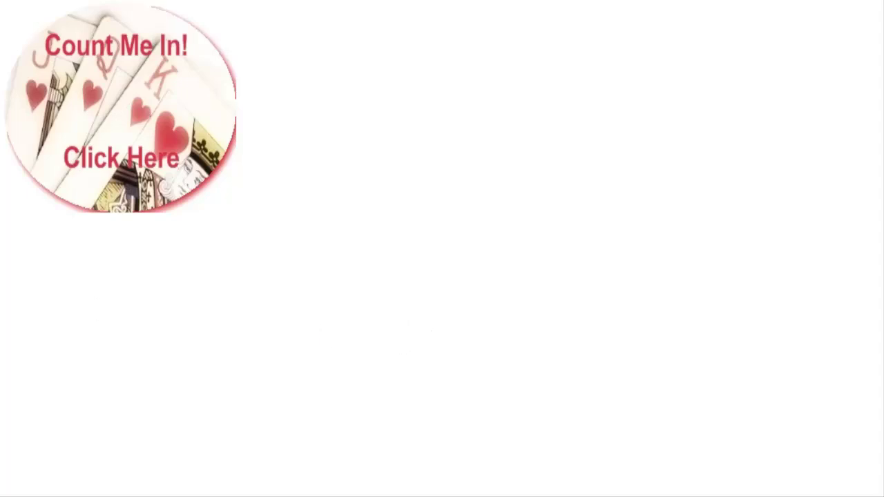
{"action": "left_click", "coordinate": [118, 145]}
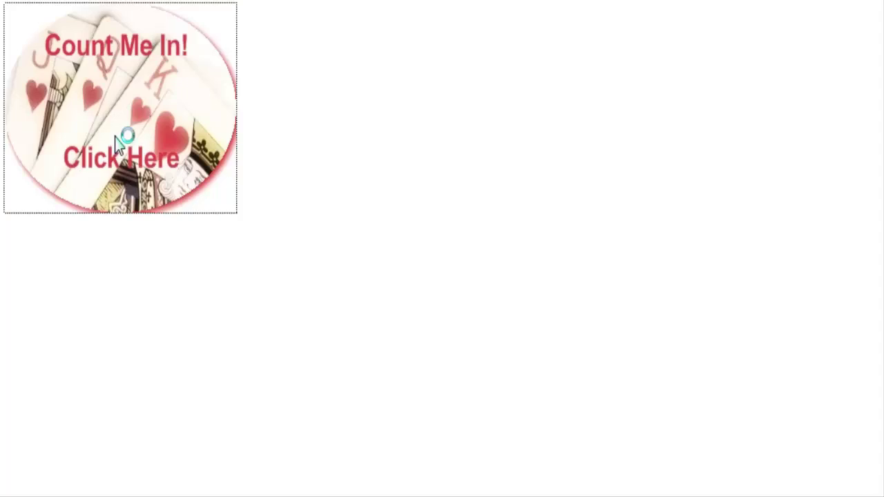